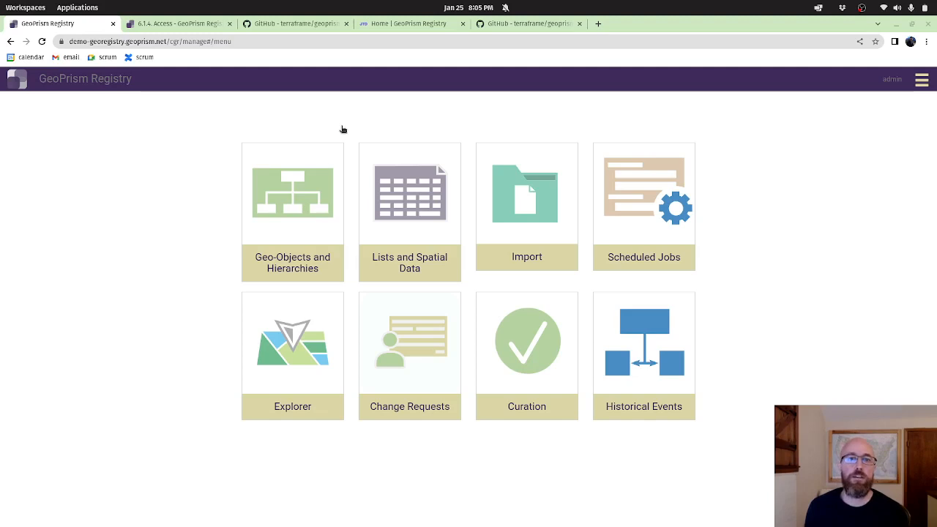
# Step: Review the GeoPrism Registry website, its source repository, the sandbox access documentation and the example-data repository
pyautogui.click(412, 24)
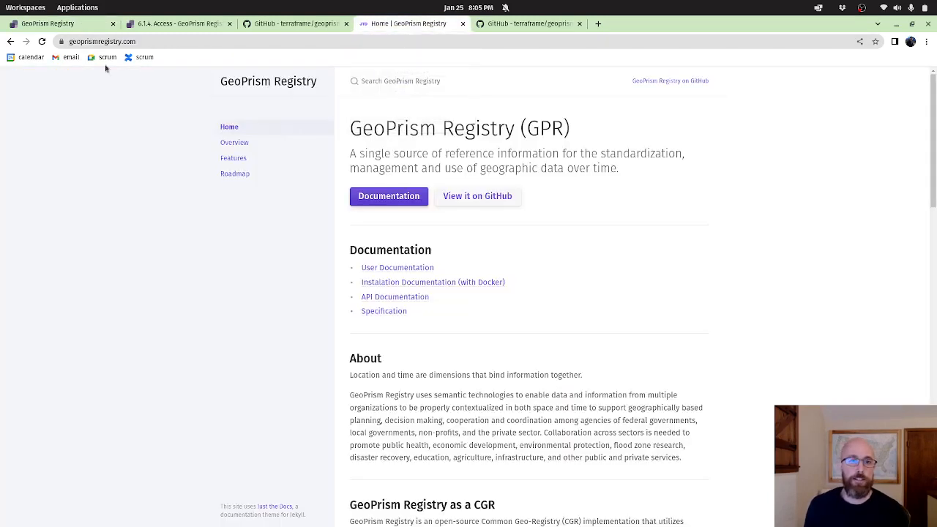
pyautogui.click(148, 40)
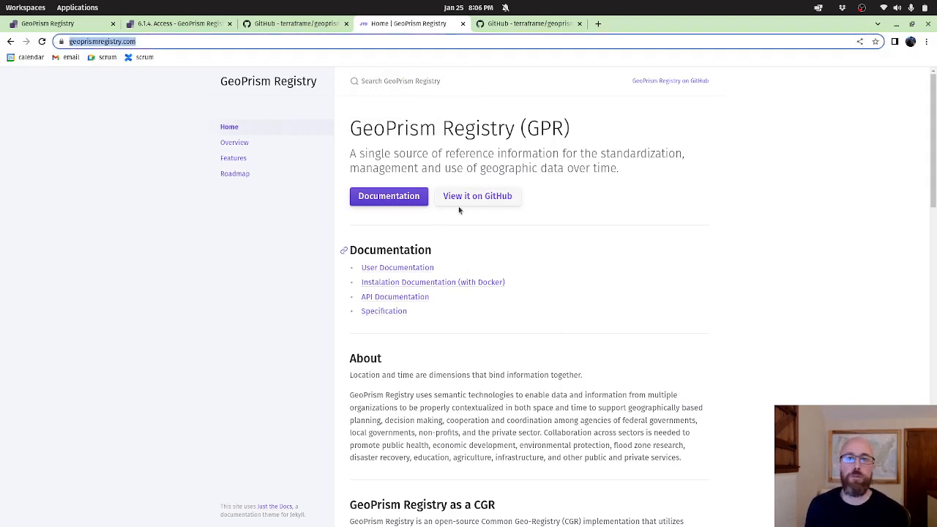
pyautogui.click(533, 23)
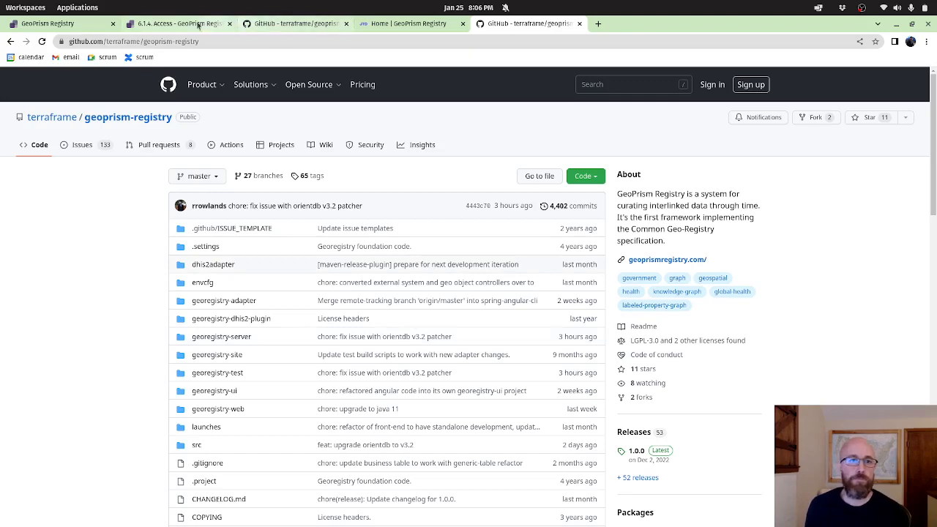
pyautogui.click(192, 25)
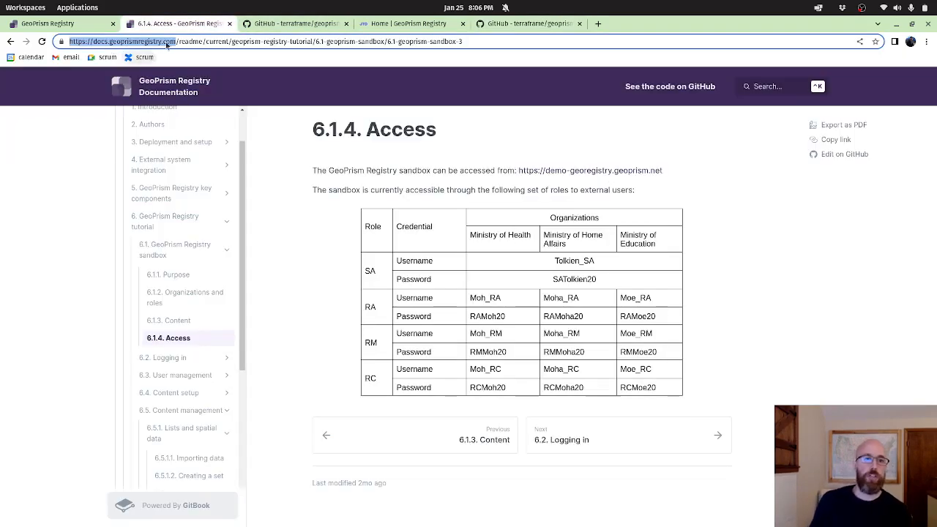
pyautogui.click(300, 25)
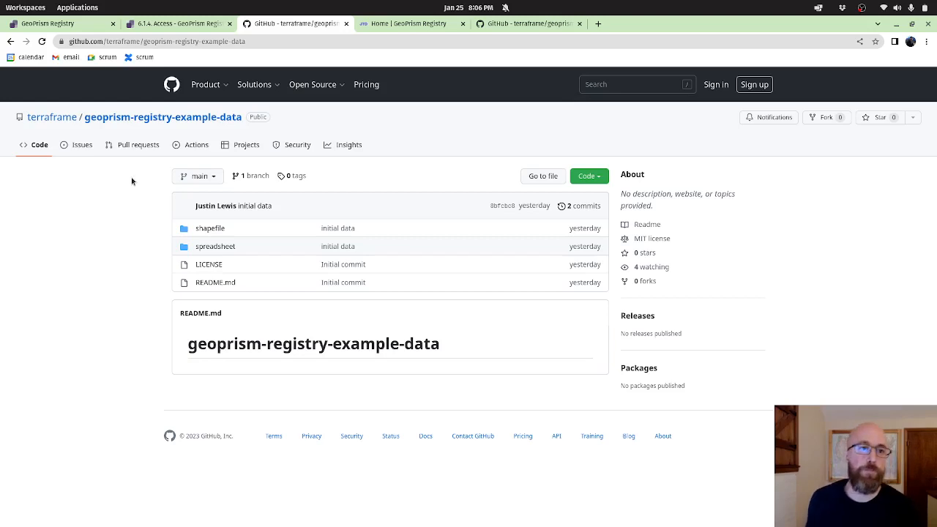
# Step: Check the demo registry's web address and the documentation page on accessing the sandbox
pyautogui.click(75, 26)
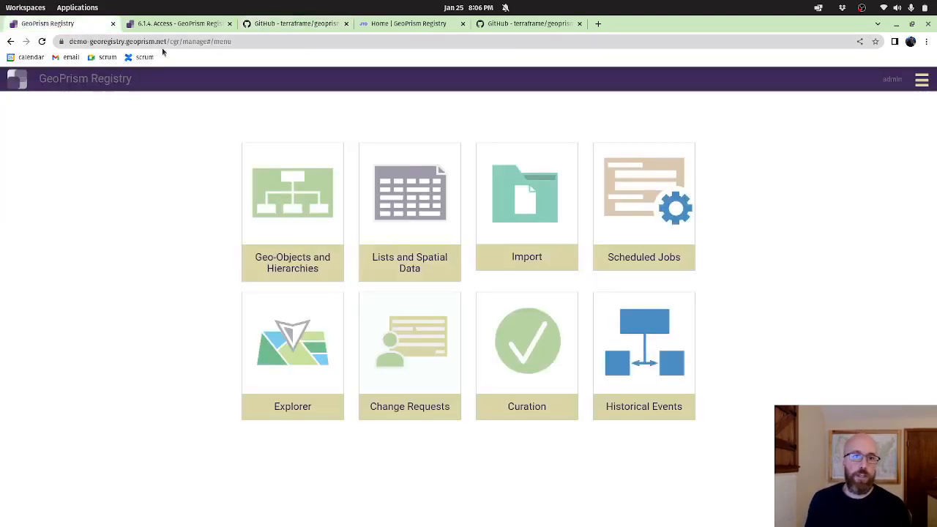
pyautogui.moveTo(167, 41); pyautogui.dragTo(67, 42)
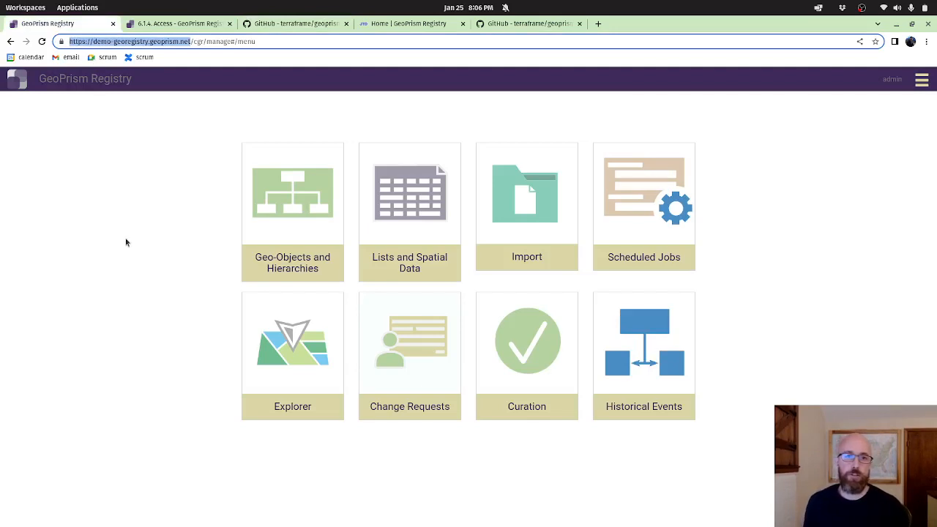
pyautogui.click(168, 25)
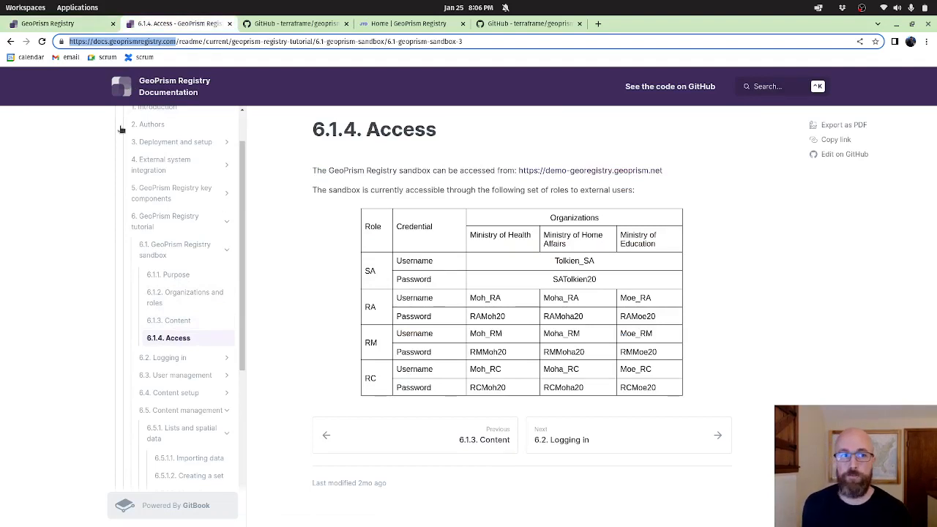
# Step: In the demo registry, examine the settings and attributes of the Ministry of Health's Health Centre Example geo-object type, leaving them unedited
pyautogui.click(76, 24)
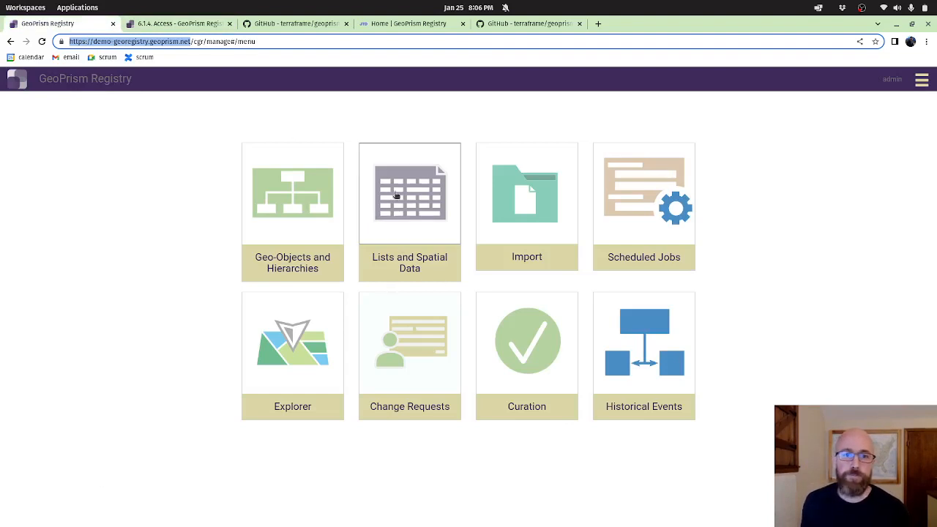
pyautogui.click(272, 205)
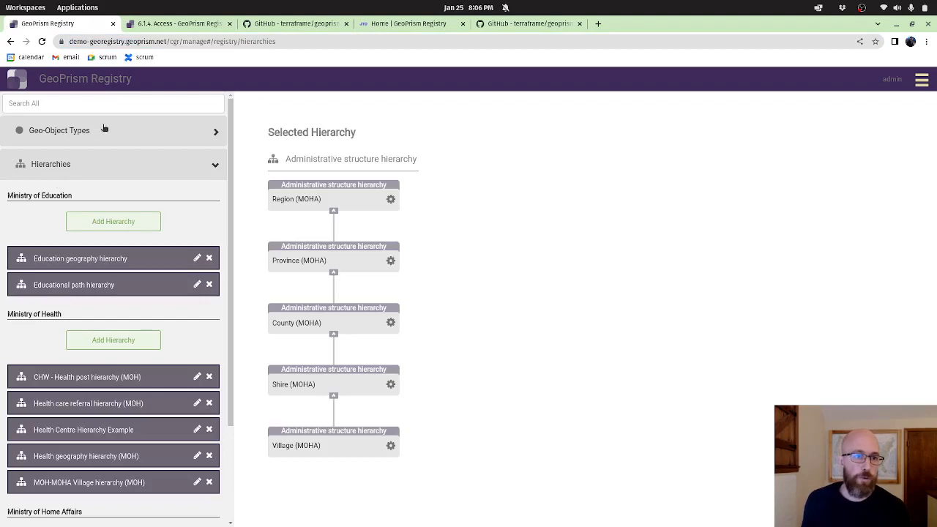
pyautogui.click(104, 128)
pyautogui.scroll(-5, 82, 216)
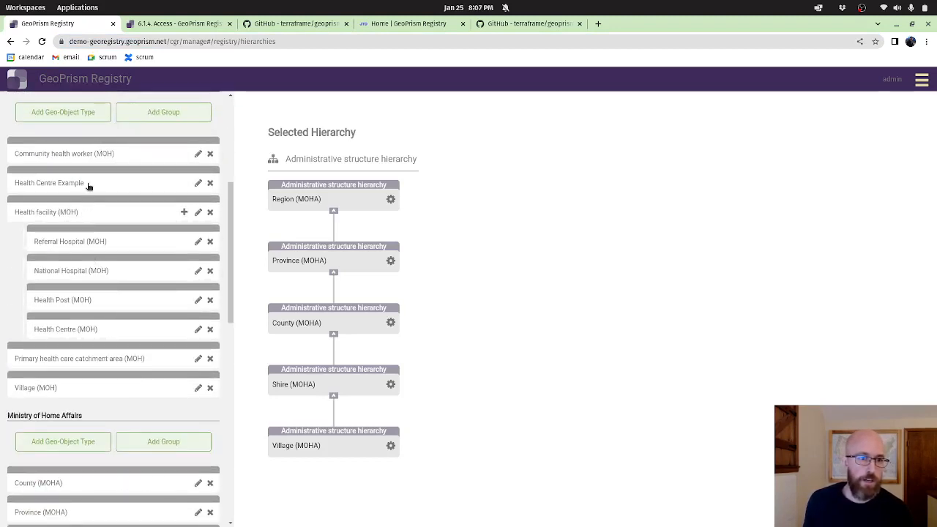
pyautogui.click(198, 183)
pyautogui.scroll(-2, 157, 343)
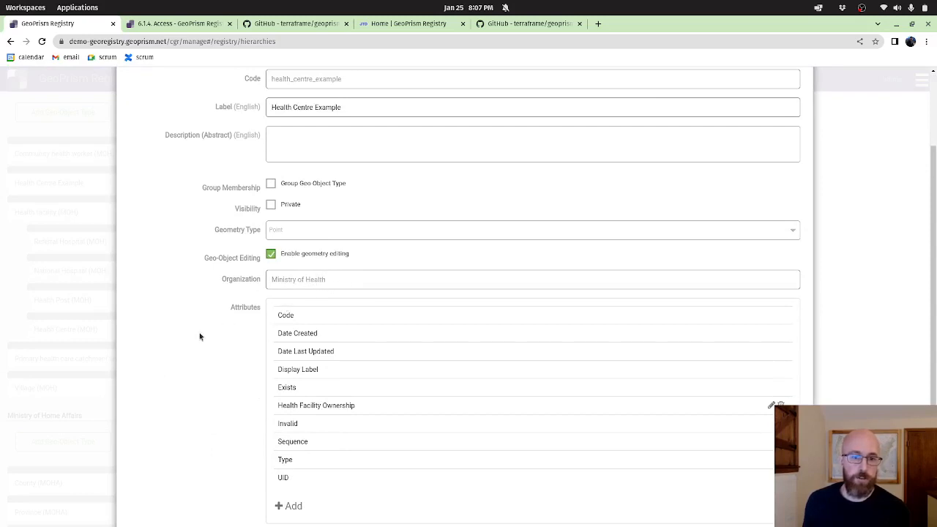
pyautogui.scroll(-2, 200, 336)
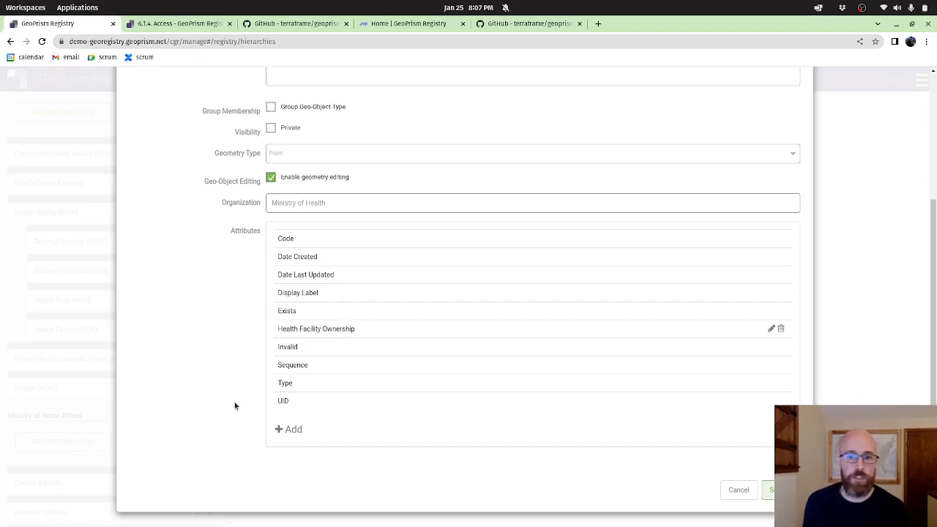
pyautogui.click(739, 490)
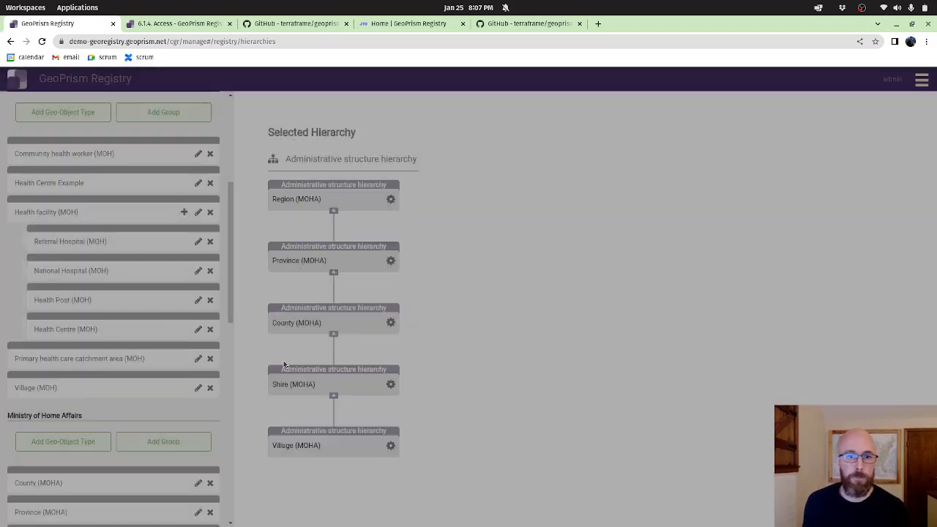
# Step: Display the Ministry of Health's Health Centre Hierarchy Example and examine its levels
pyautogui.scroll(-5, 153, 318)
pyautogui.scroll(-3, 151, 319)
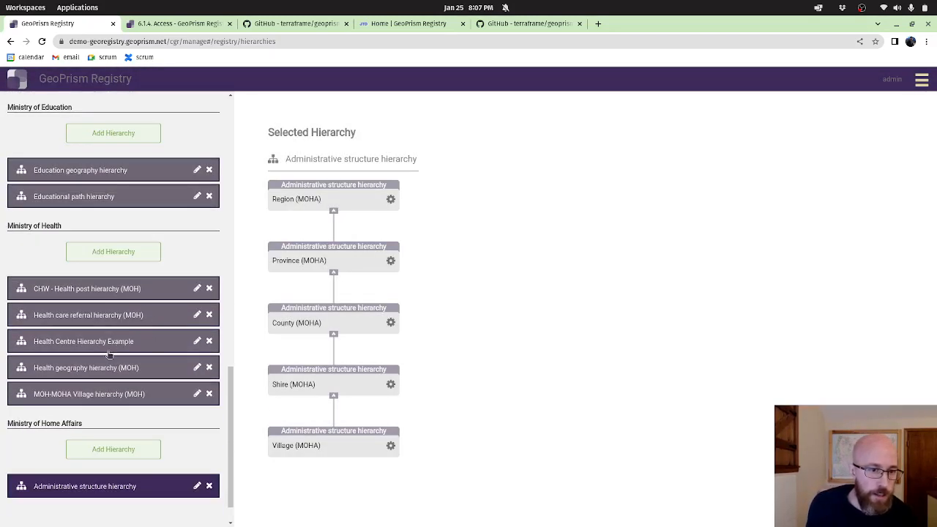
pyautogui.click(106, 343)
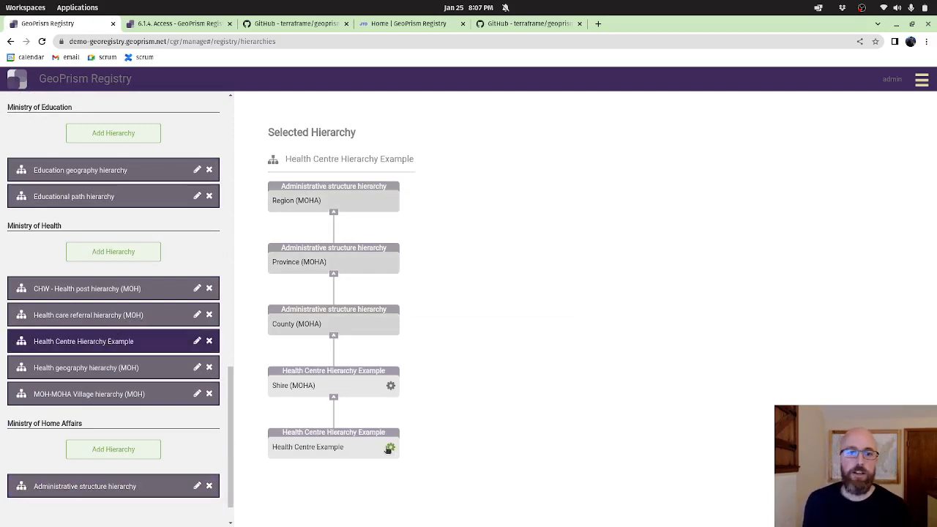
pyautogui.moveTo(304, 439)
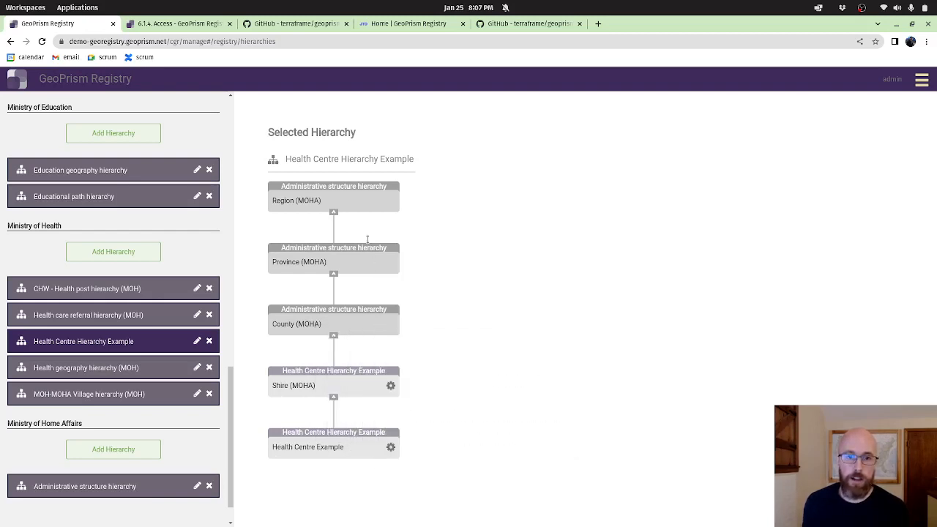
pyautogui.moveTo(342, 382)
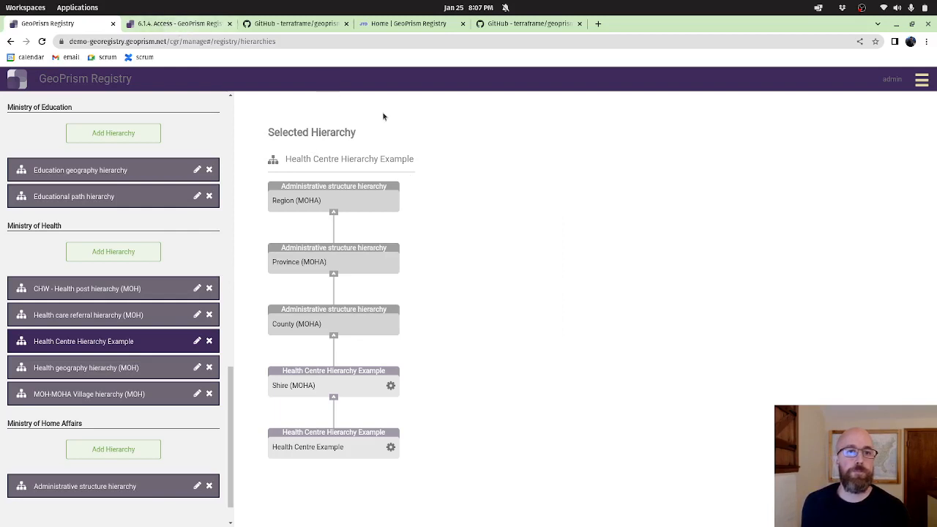
# Step: Go to Lists and Spatial Data and open the configuration page for Health Centre Example under Ministry of Health
pyautogui.scroll(5, 116, 251)
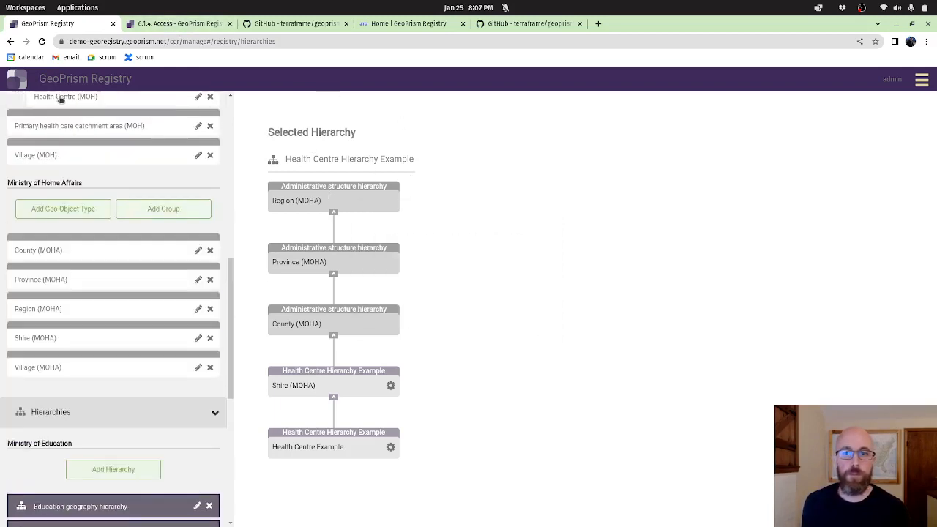
pyautogui.click(26, 79)
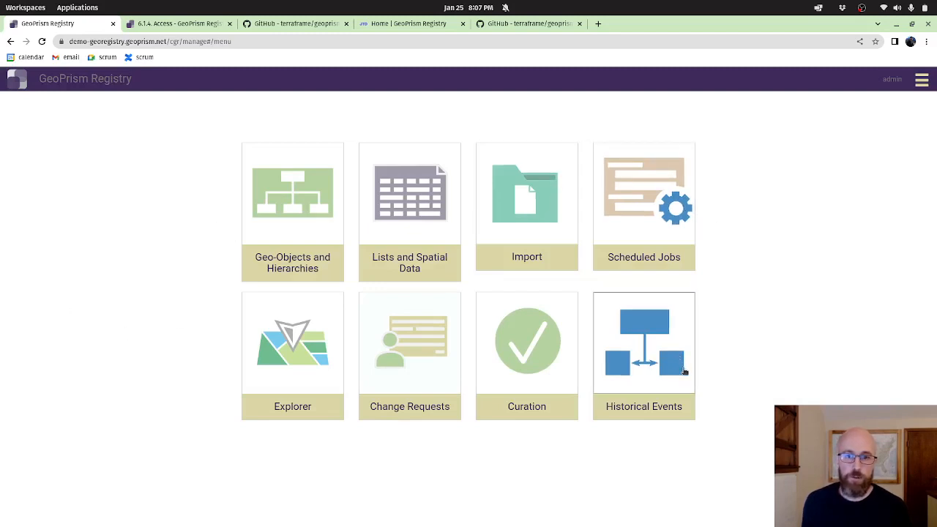
pyautogui.click(427, 207)
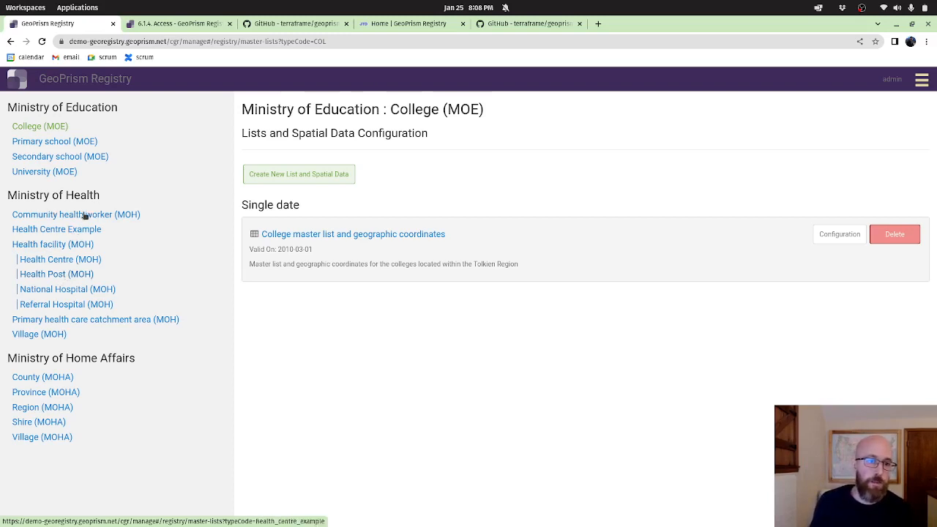
pyautogui.click(49, 232)
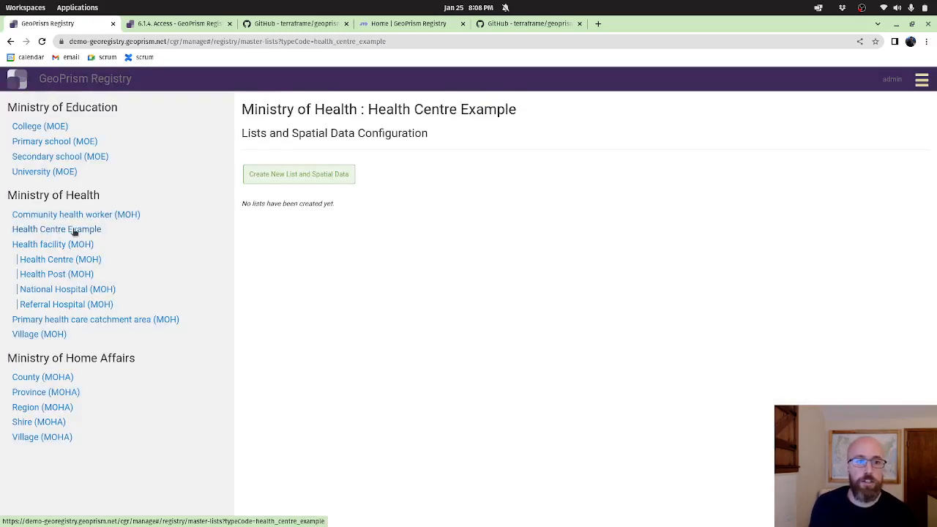
pyautogui.click(56, 231)
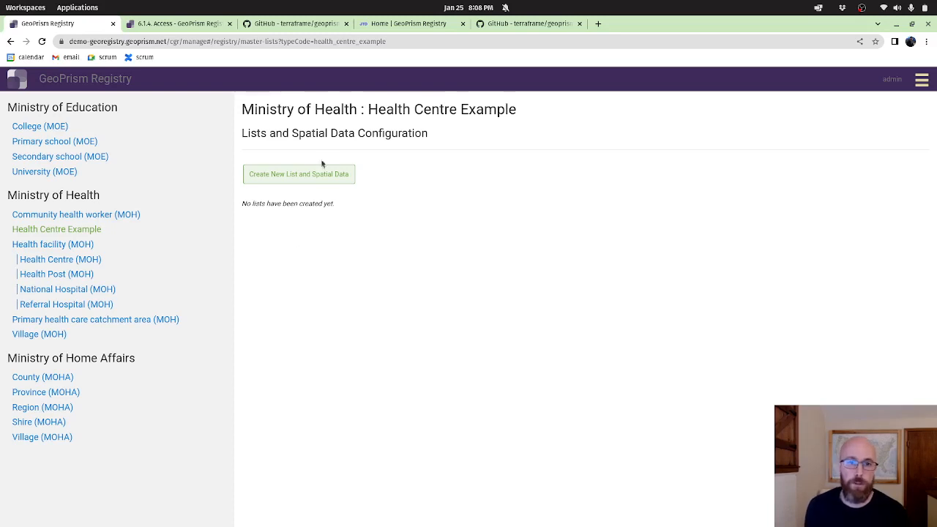
# Step: Start a new list and spatial data configuration, preview the frequency-based and period-based types, and choose Single date
pyautogui.click(320, 180)
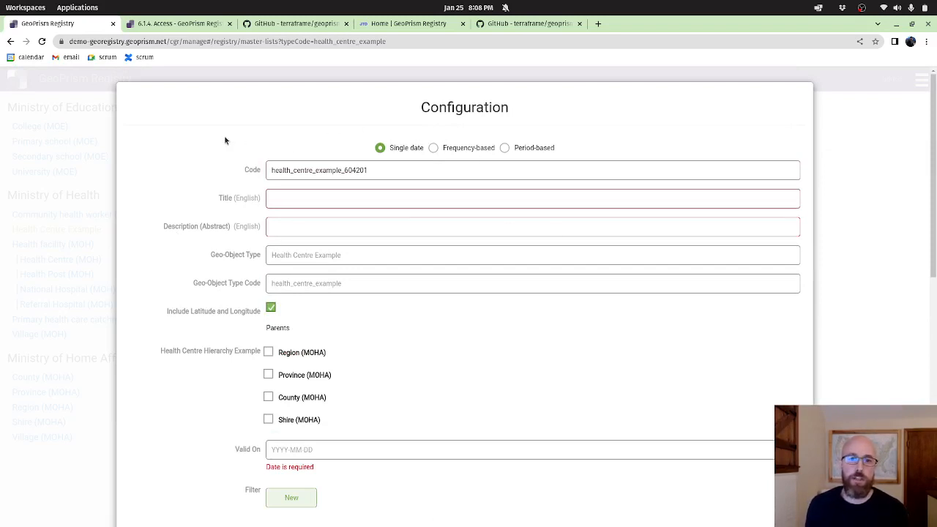
pyautogui.click(452, 150)
pyautogui.click(523, 150)
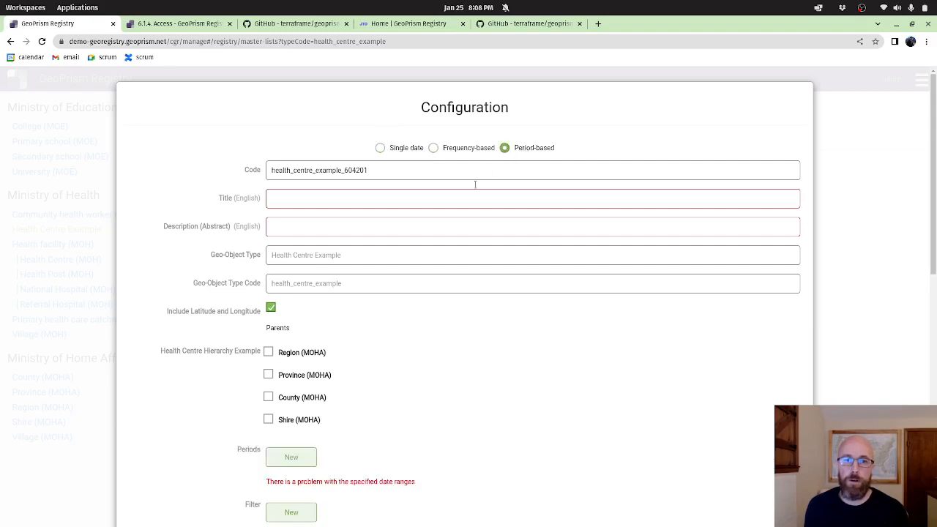
pyautogui.scroll(-1, 435, 208)
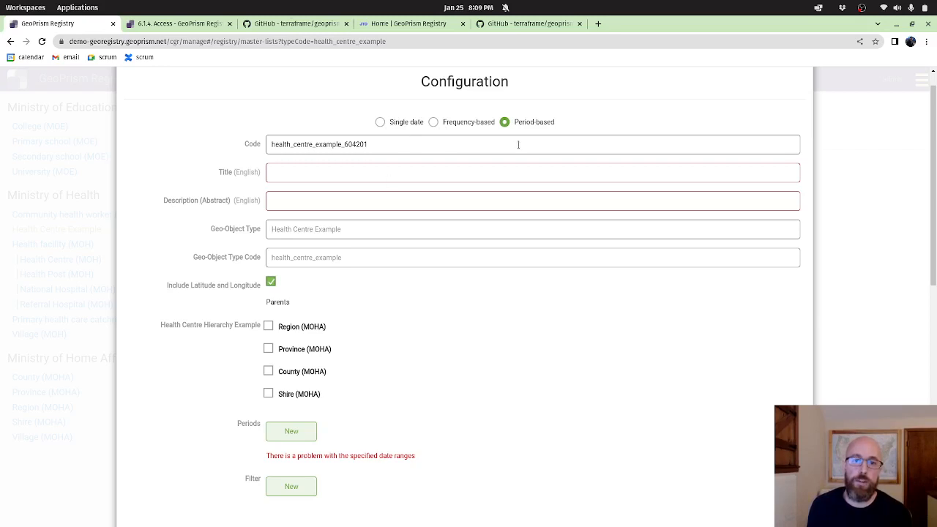
pyautogui.click(380, 121)
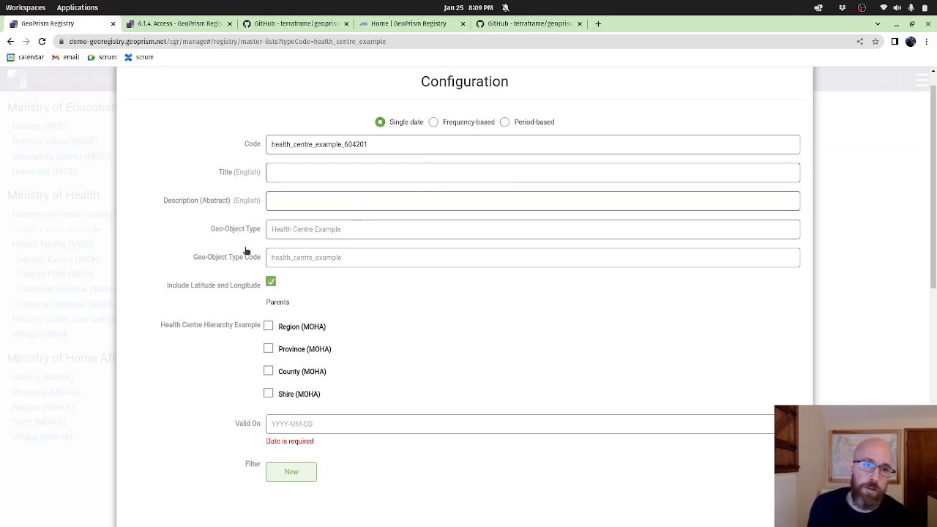
# Step: Give the new list the English title "Health Centre List Example" and the description "This is a description"
pyautogui.click(300, 168)
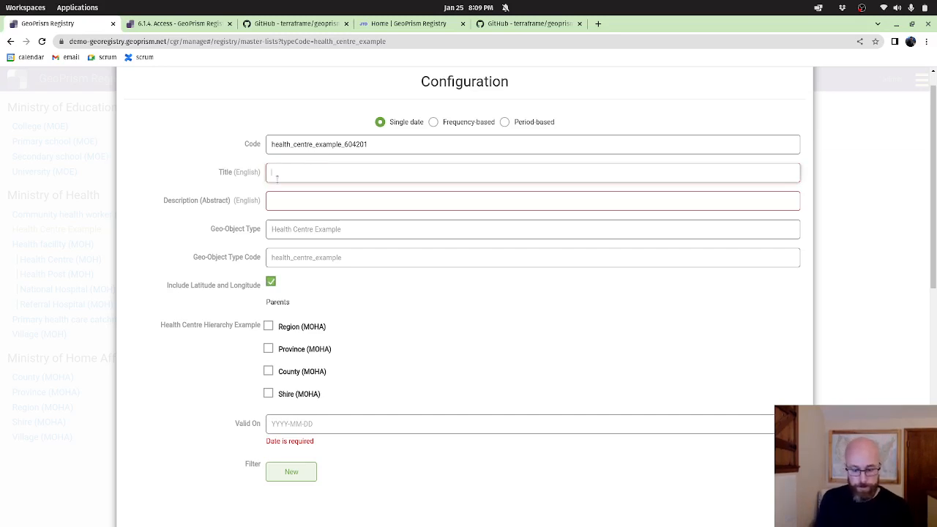
pyautogui.write('Health ')
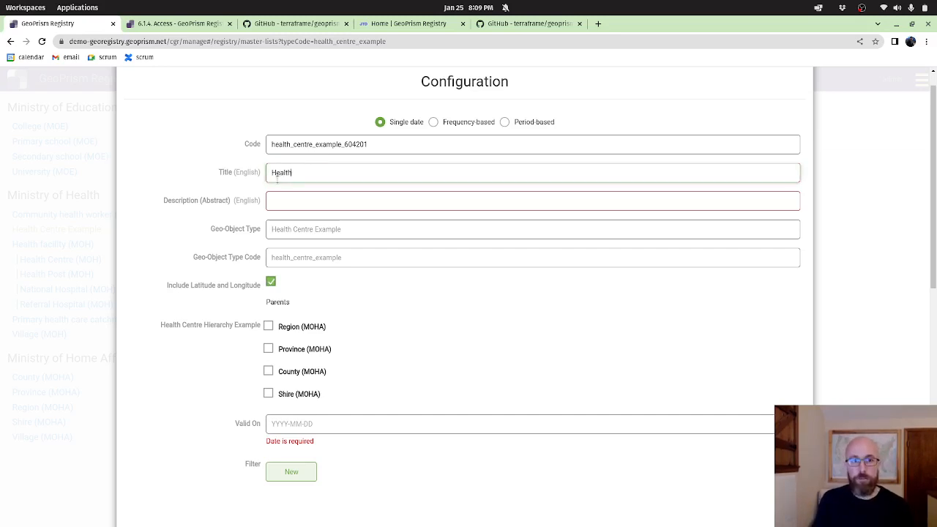
pyautogui.write('Centr')
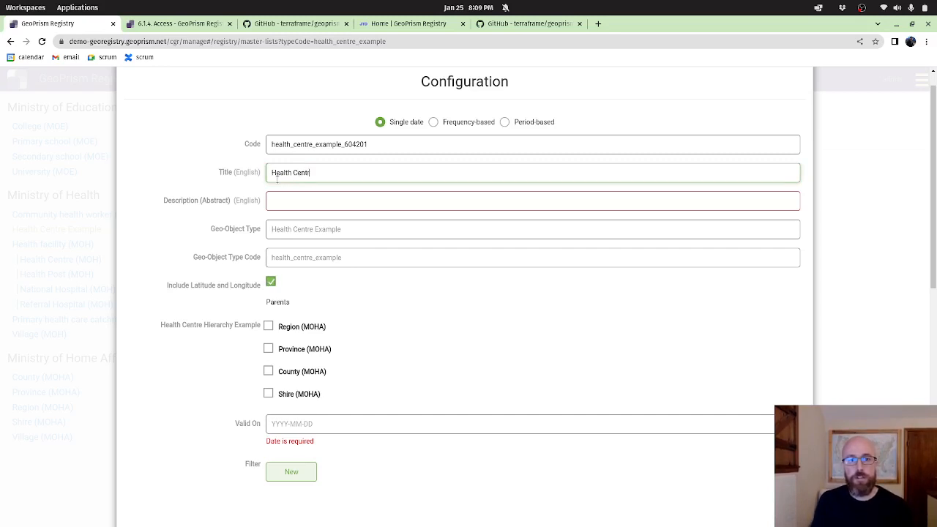
pyautogui.write('e ')
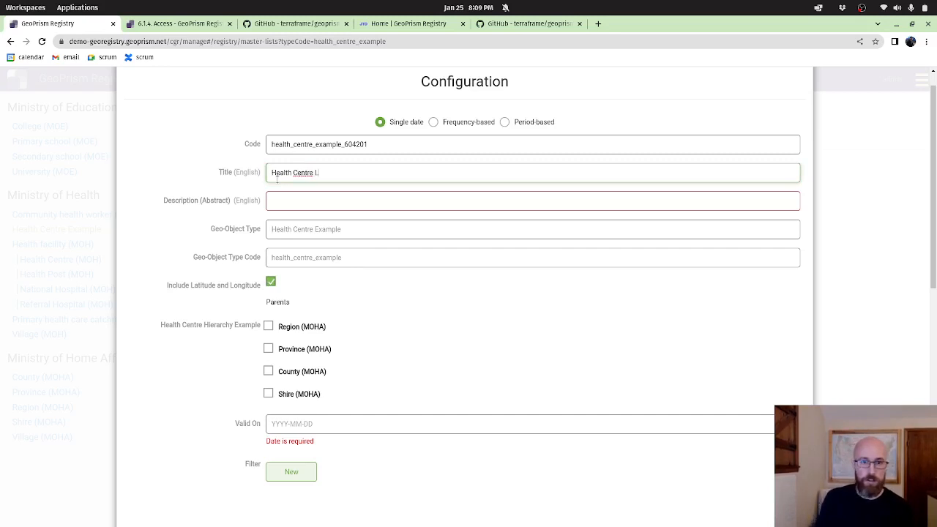
pyautogui.write('List Example')
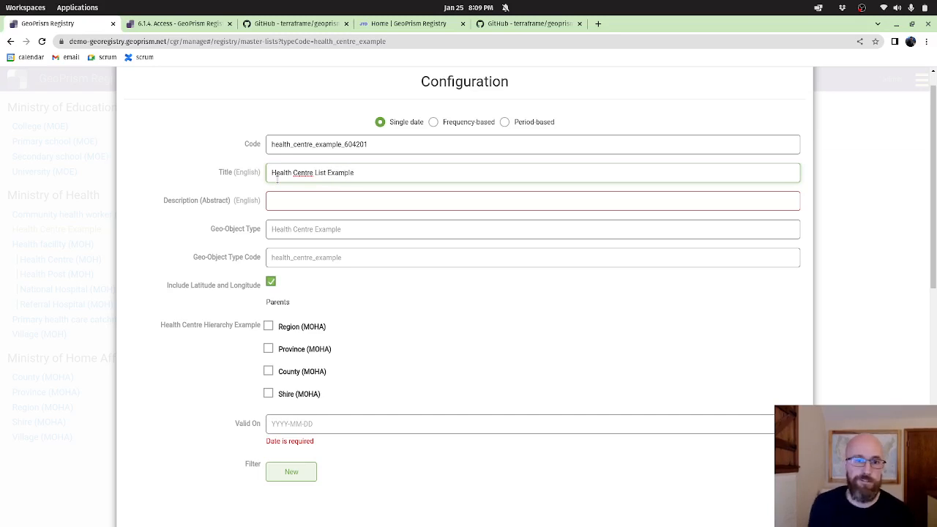
pyautogui.click(330, 206)
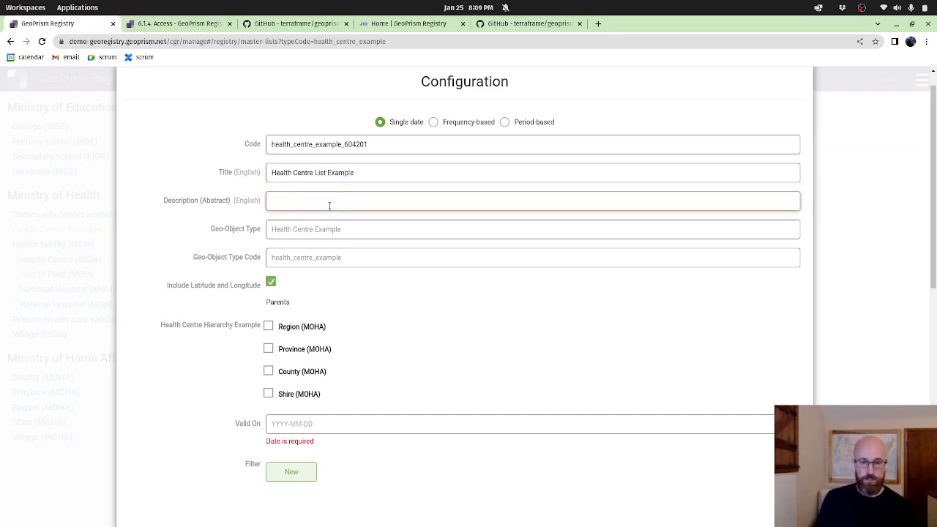
pyautogui.write('This is')
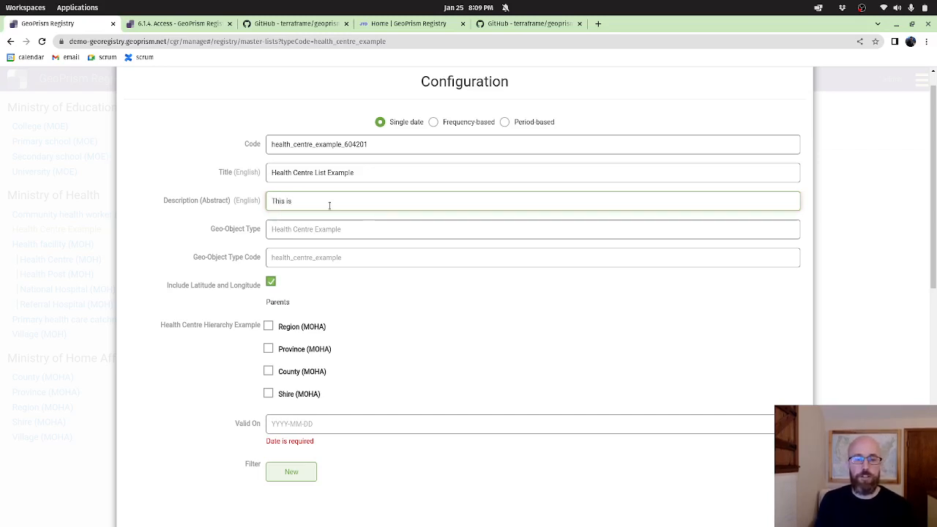
pyautogui.write(' a description')
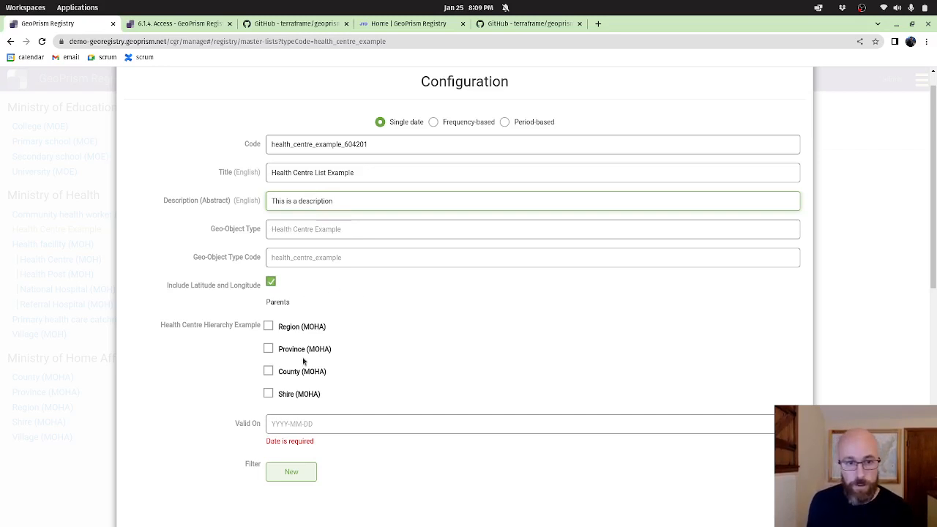
# Step: Include the Region, Province, County and Shire (MOHA) parents in the list and set the Valid On date to 2023-01-01
pyautogui.scroll(-1, 276, 336)
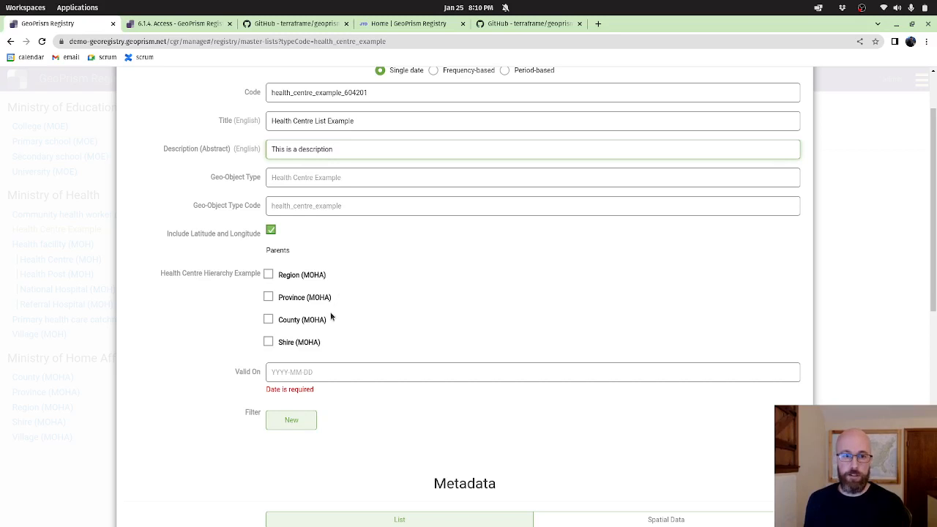
pyautogui.click(268, 342)
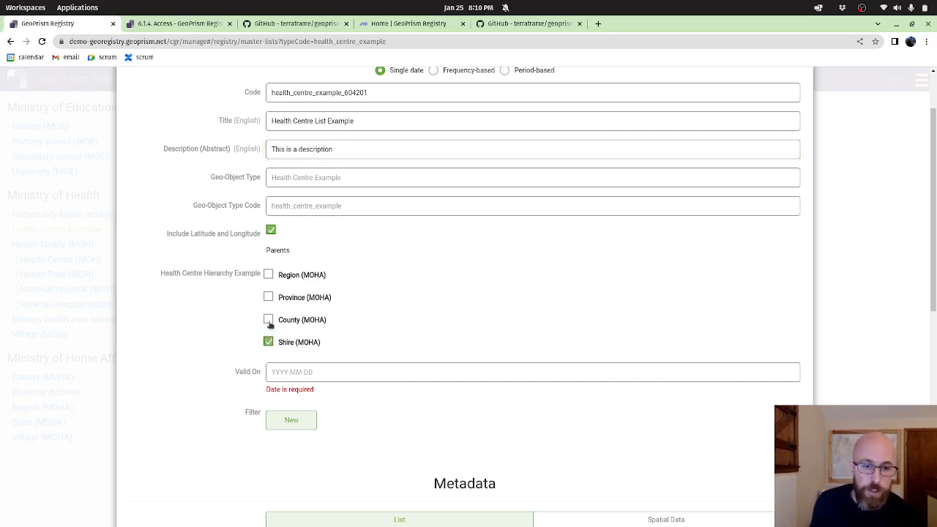
pyautogui.click(268, 320)
pyautogui.click(269, 297)
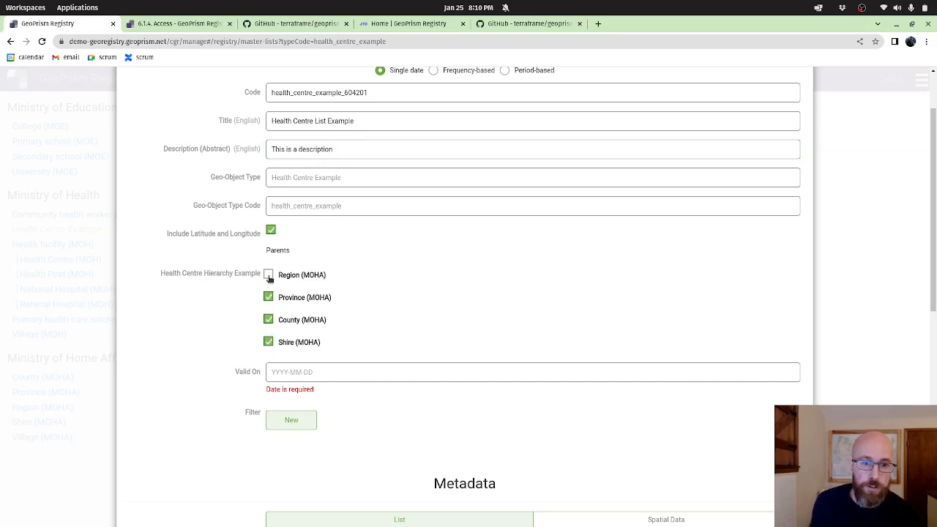
pyautogui.click(268, 274)
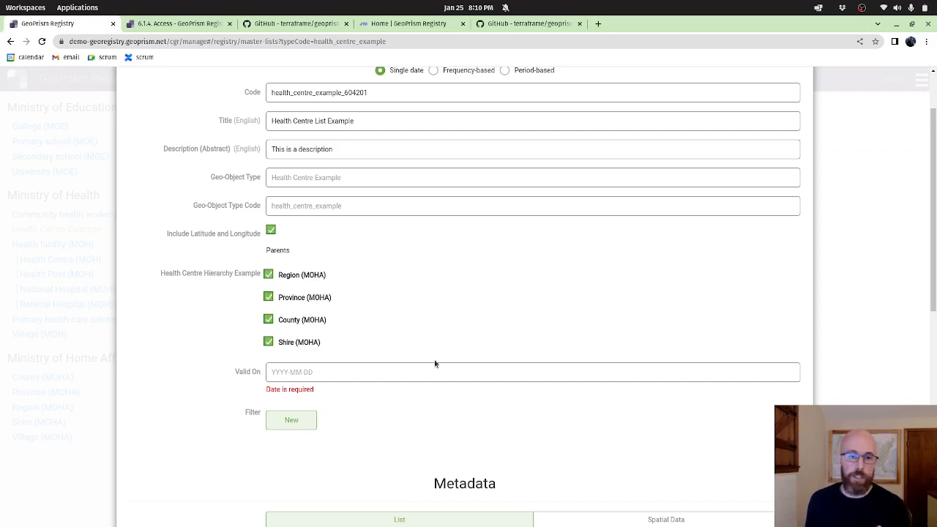
pyautogui.click(342, 372)
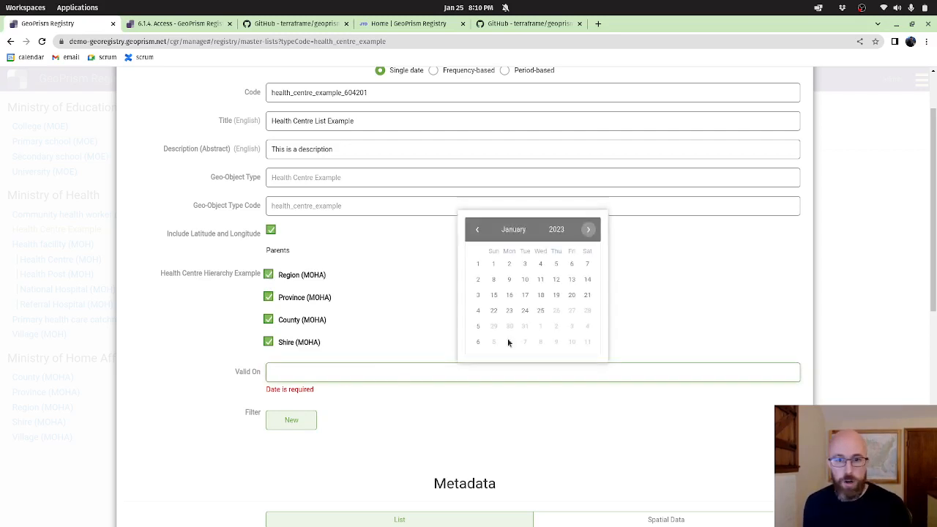
pyautogui.click(495, 267)
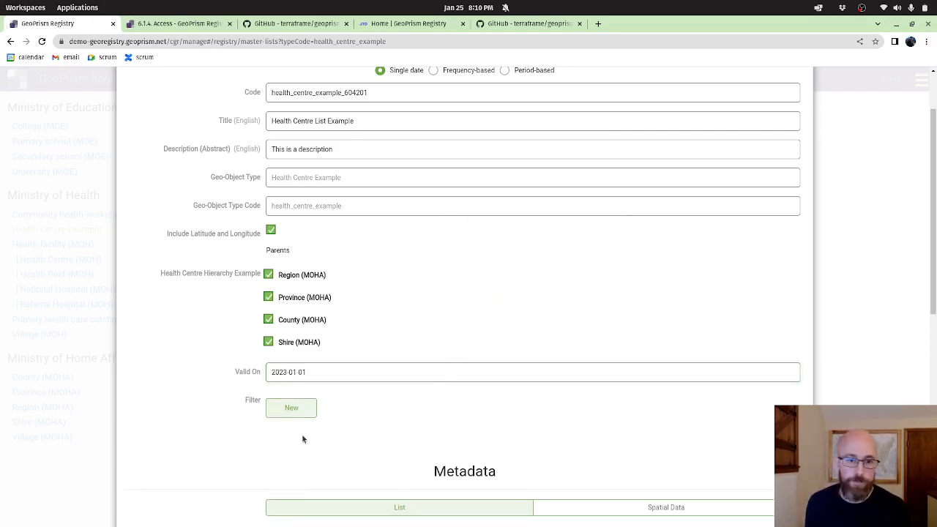
# Step: Examine the List metadata fields and compare them with the Spatial Data metadata fields
pyautogui.scroll(-3, 195, 394)
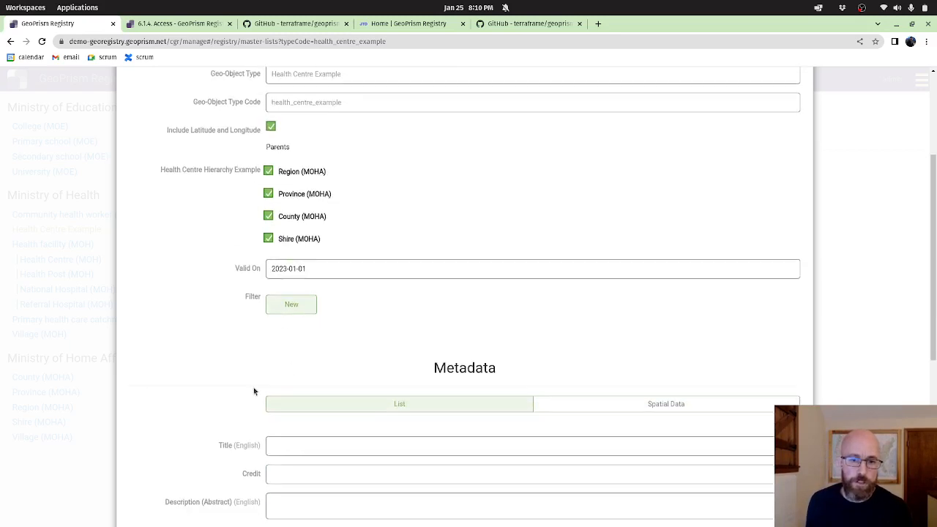
pyautogui.scroll(-5, 244, 392)
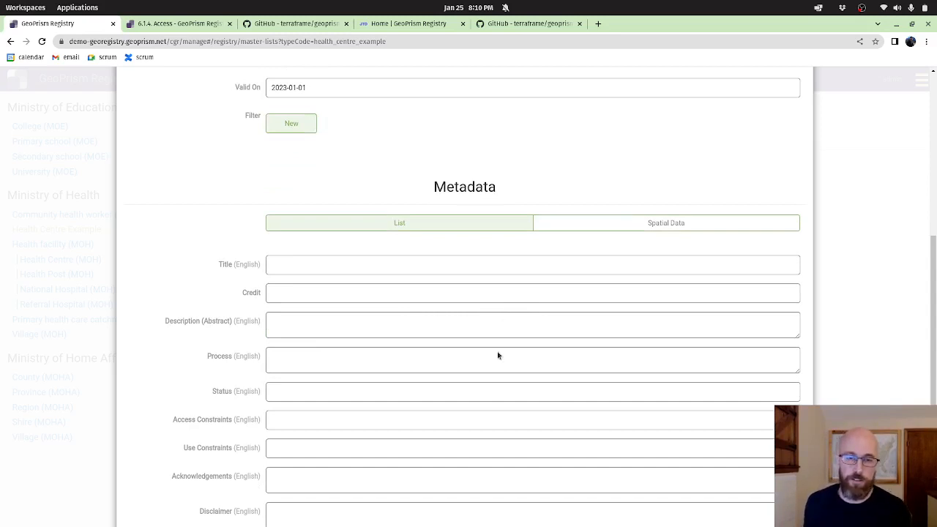
pyautogui.scroll(-2, 498, 353)
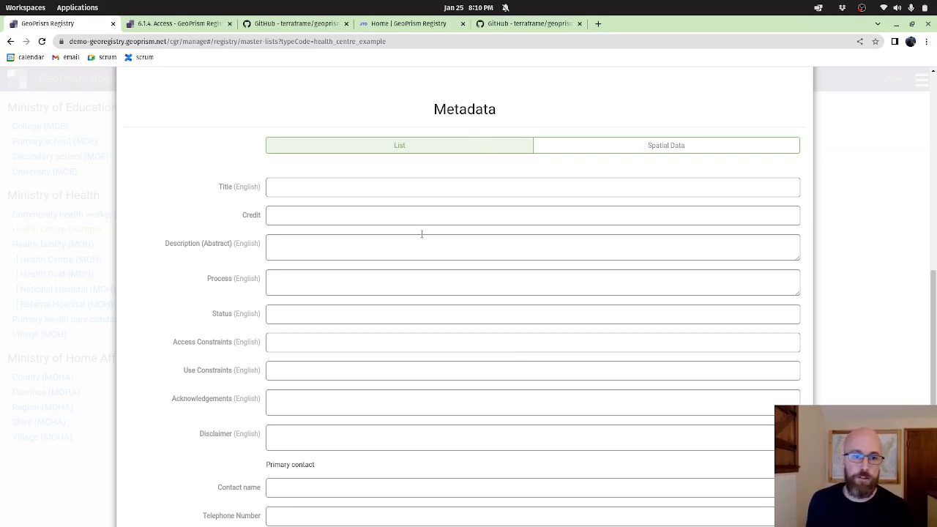
pyautogui.scroll(-2, 422, 232)
pyautogui.scroll(3, 607, 209)
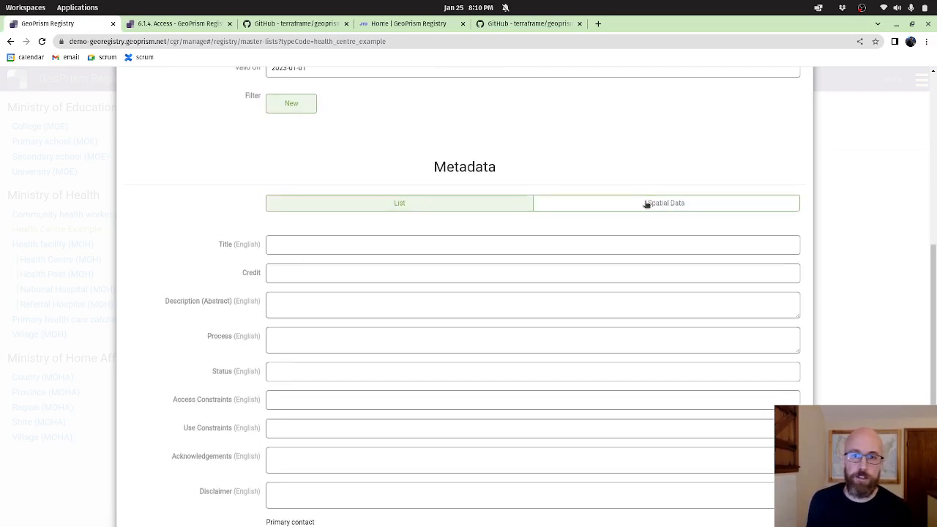
pyautogui.click(647, 204)
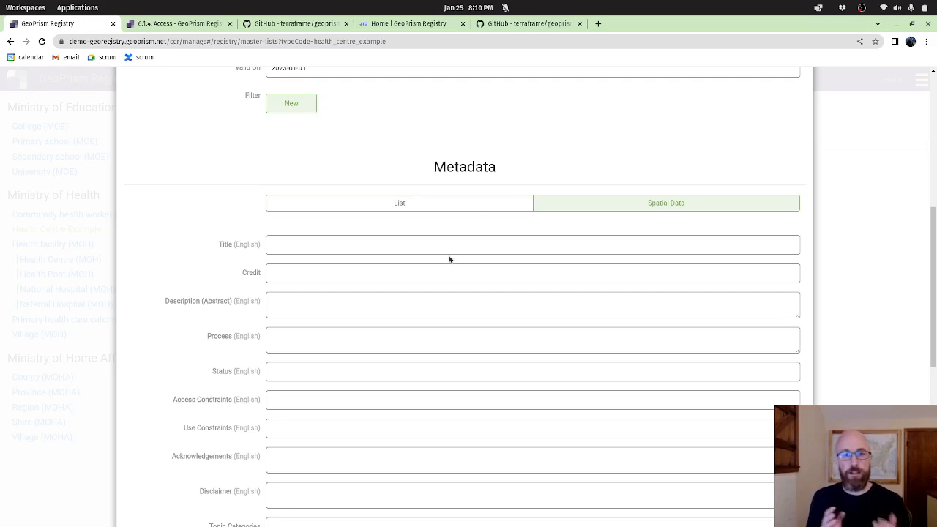
pyautogui.click(424, 203)
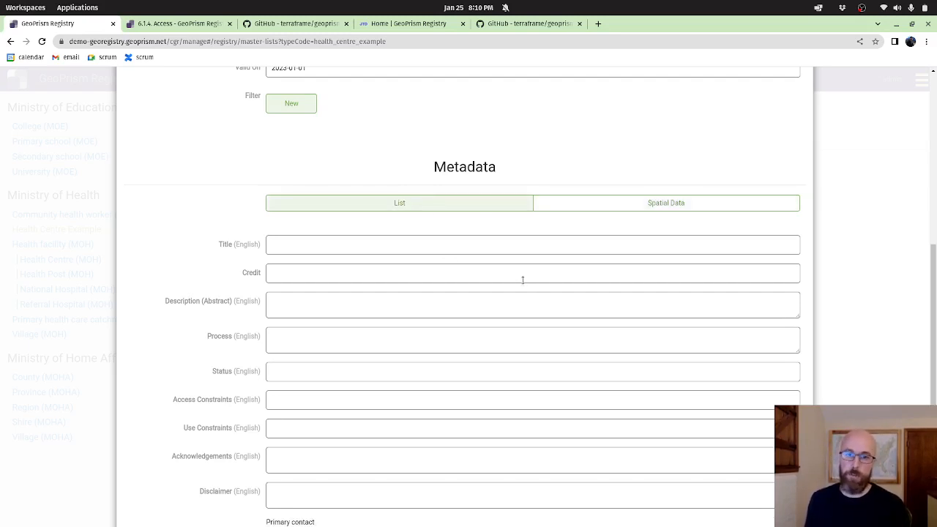
# Step: Examine the additional Spatial Data metadata fields, such as spatial representation type and reference system
pyautogui.scroll(-2, 412, 232)
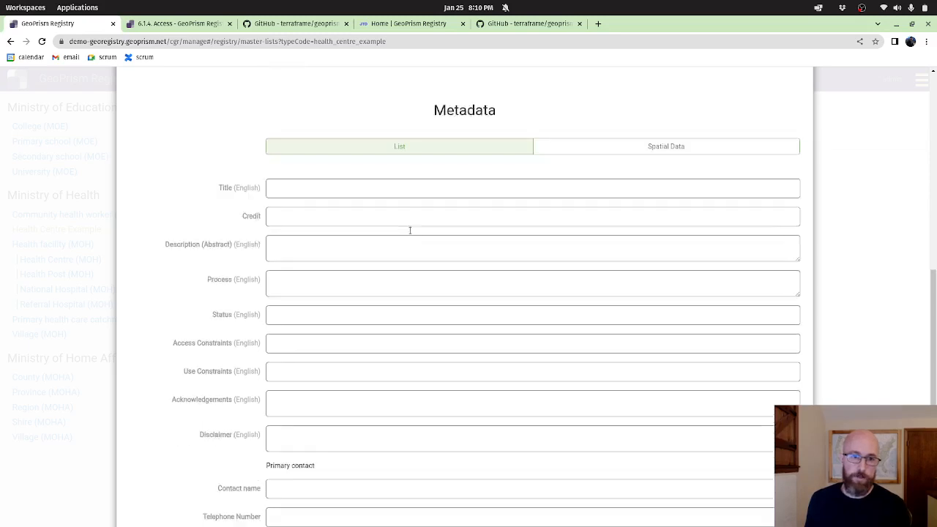
pyautogui.click(587, 124)
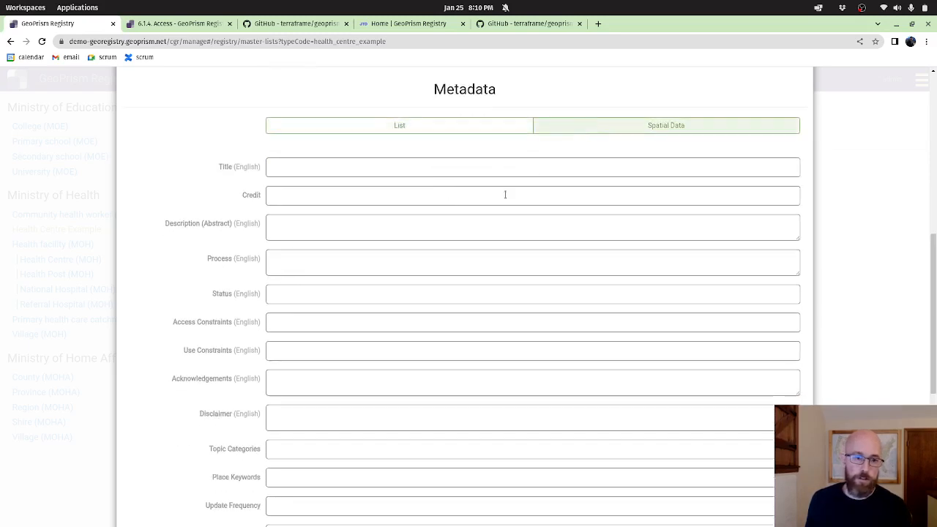
pyautogui.scroll(-2, 505, 194)
pyautogui.scroll(-1, 505, 194)
pyautogui.scroll(-2, 505, 194)
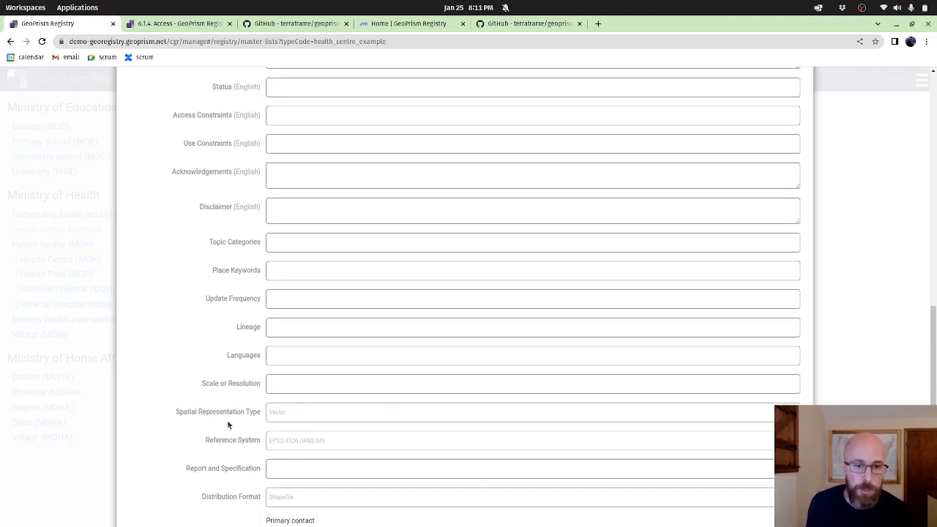
pyautogui.moveTo(229, 412); pyautogui.dragTo(245, 412)
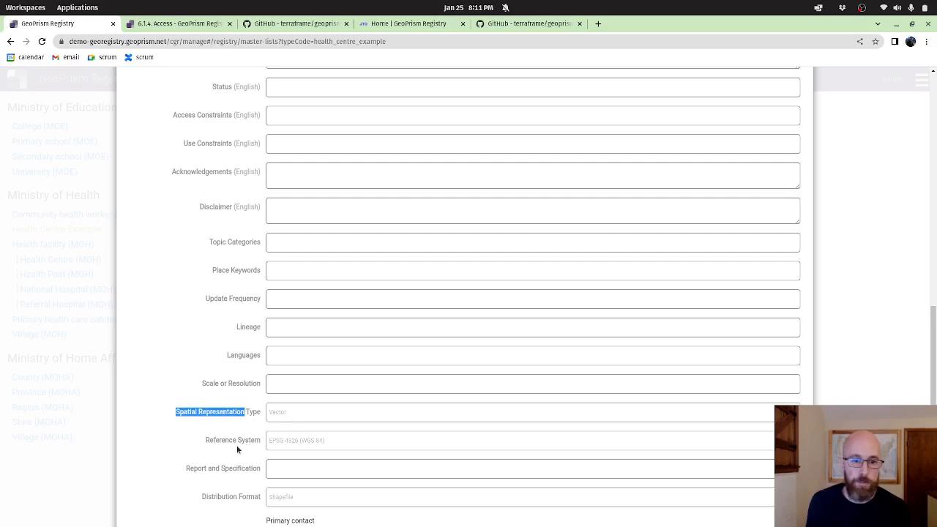
pyautogui.scroll(7, 613, 404)
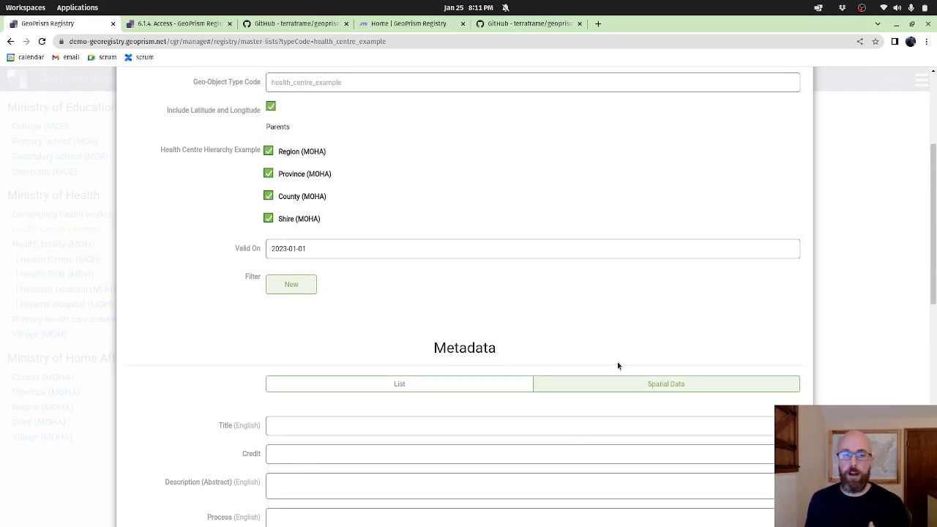
# Step: Return to the List metadata, leave its fields blank, and save the new list and spatial data configuration
pyautogui.click(417, 389)
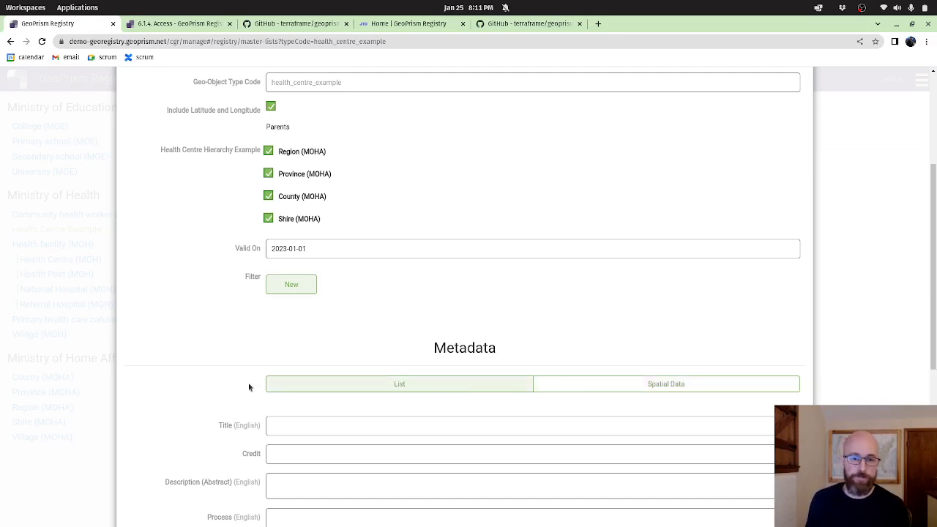
pyautogui.scroll(-5, 247, 385)
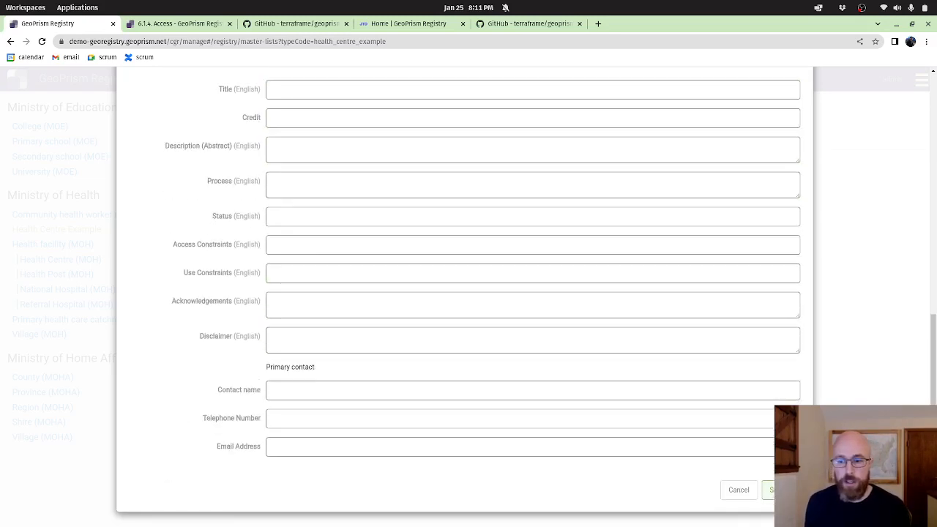
pyautogui.click(780, 490)
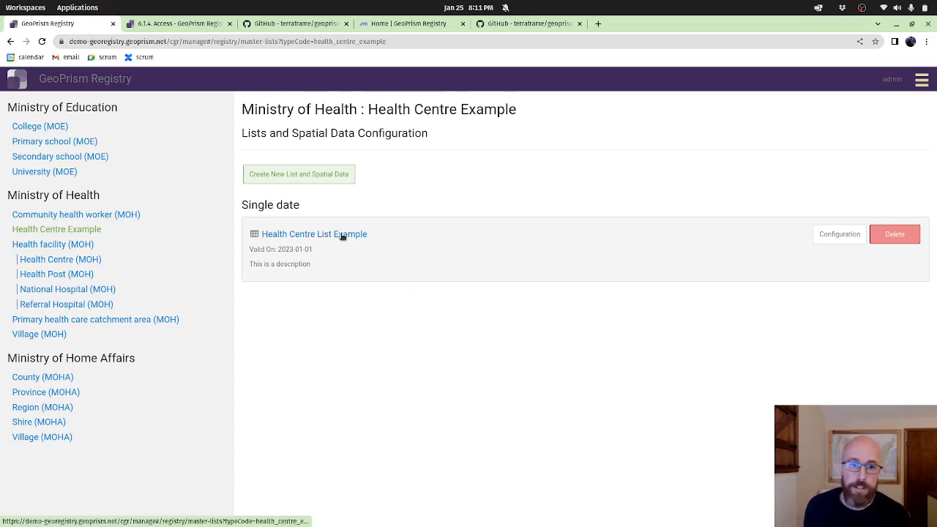
# Step: Review the saved configuration of Health Centre List Example without changing it, and open the List of its working version
pyautogui.click(845, 235)
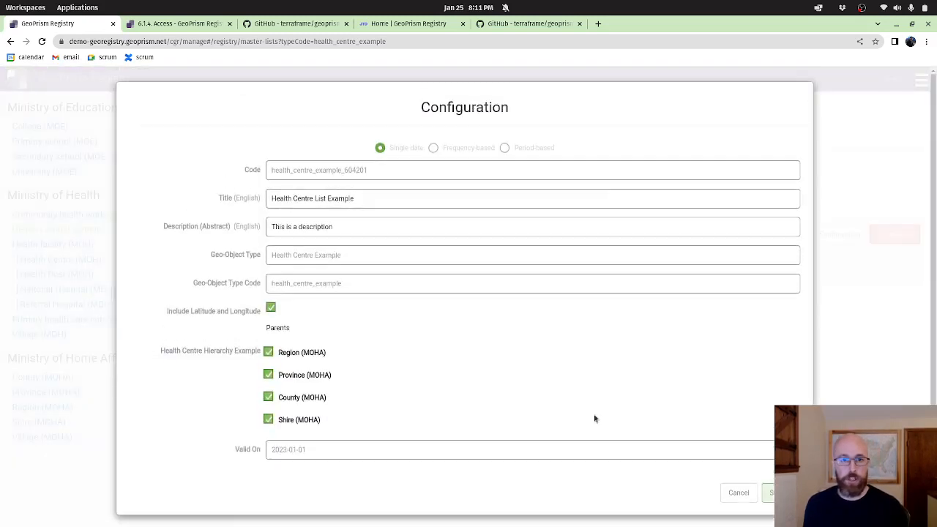
pyautogui.click(739, 490)
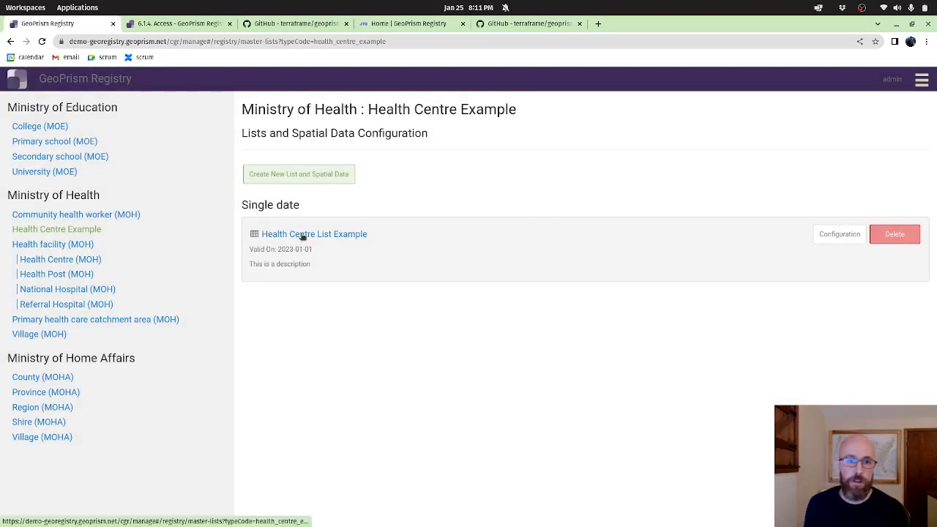
pyautogui.click(284, 236)
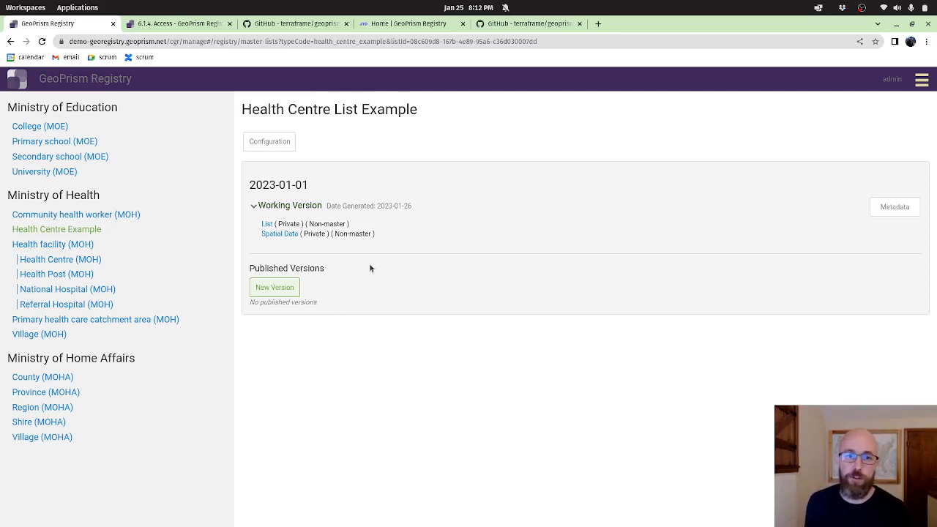
pyautogui.click(266, 224)
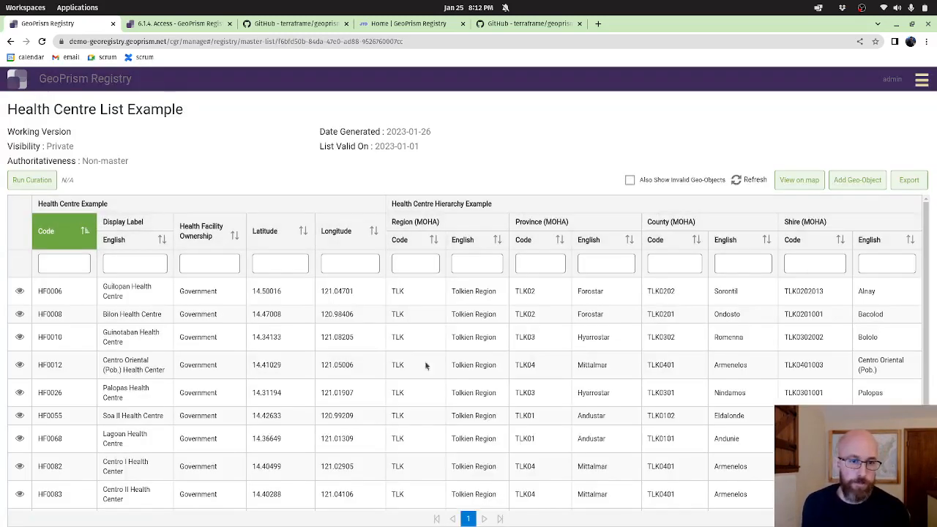
# Step: Examine the health centre rows in the working version, along with its visibility, authoritativeness, date generated and valid-on date
pyautogui.scroll(-3, 124, 366)
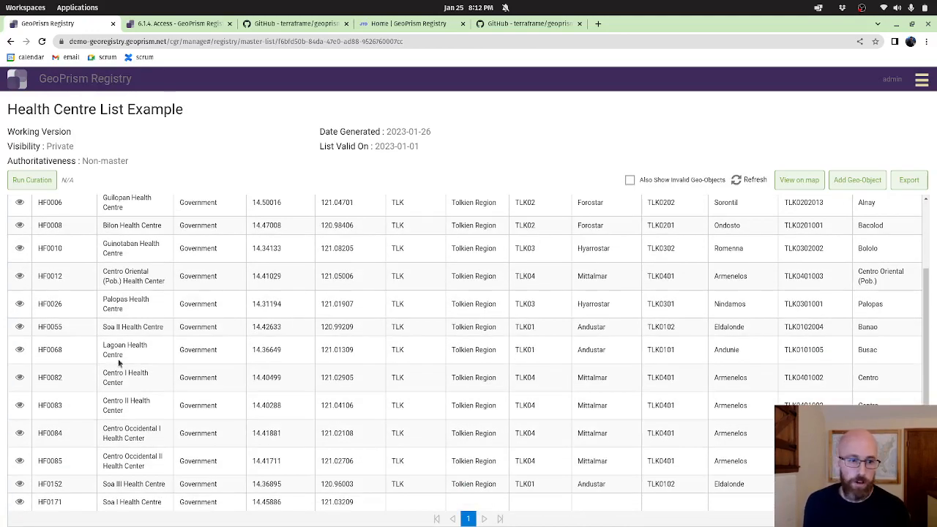
pyautogui.scroll(3, 119, 363)
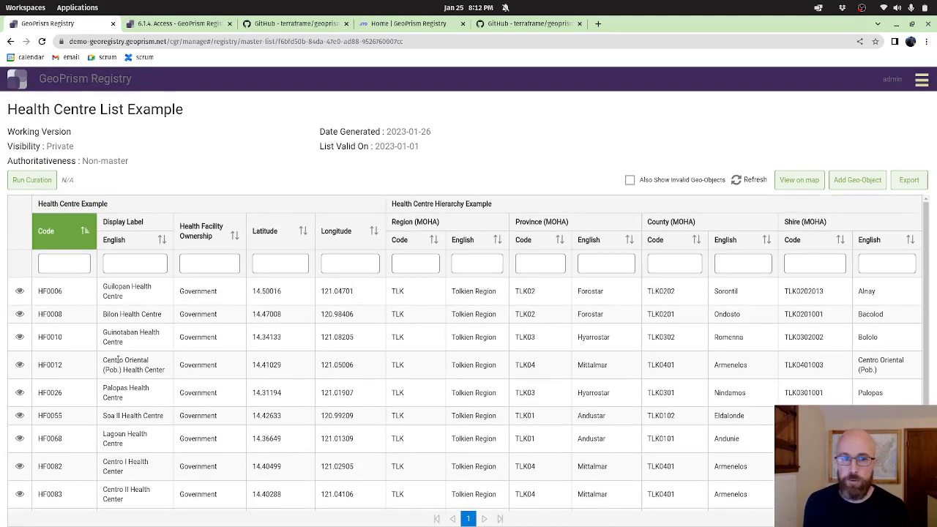
pyautogui.scroll(-3, 117, 359)
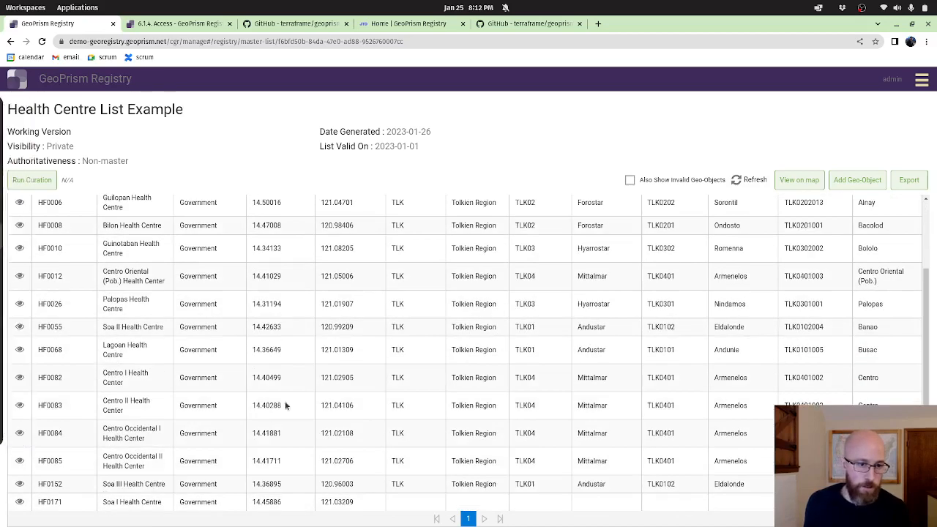
pyautogui.scroll(3, 309, 399)
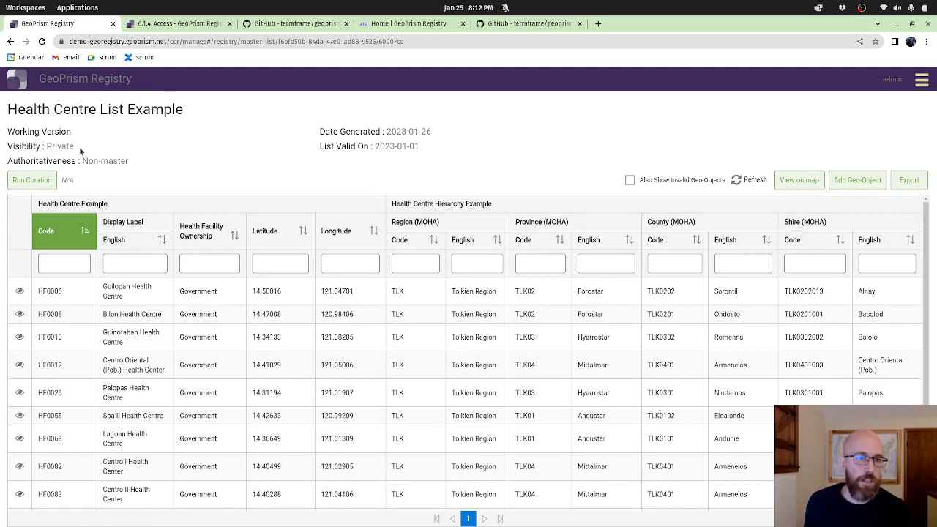
pyautogui.moveTo(80, 150); pyautogui.dragTo(28, 142)
pyautogui.click(115, 152)
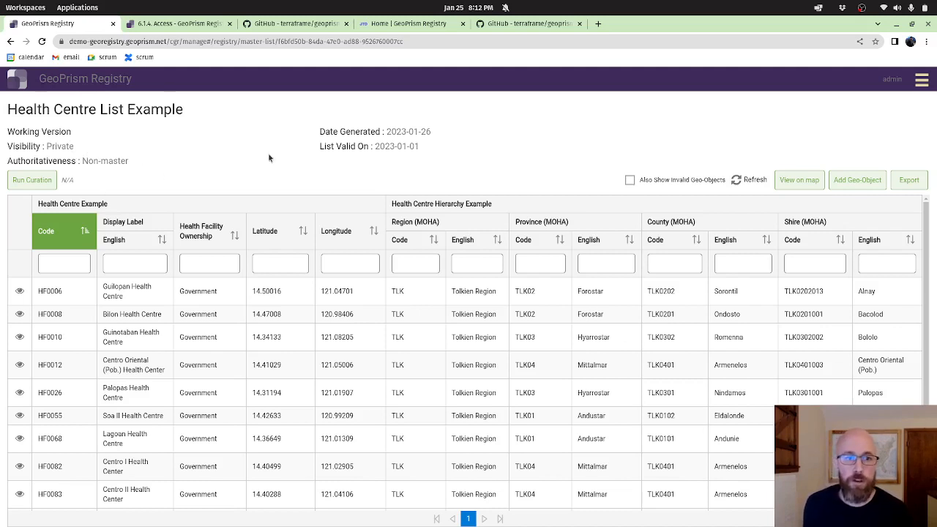
pyautogui.moveTo(84, 161); pyautogui.dragTo(129, 162)
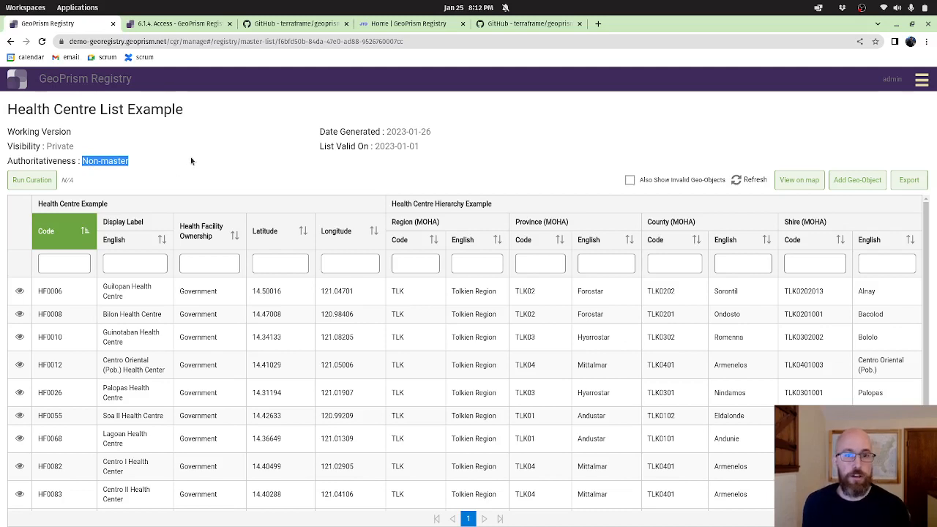
pyautogui.moveTo(432, 150); pyautogui.dragTo(321, 132)
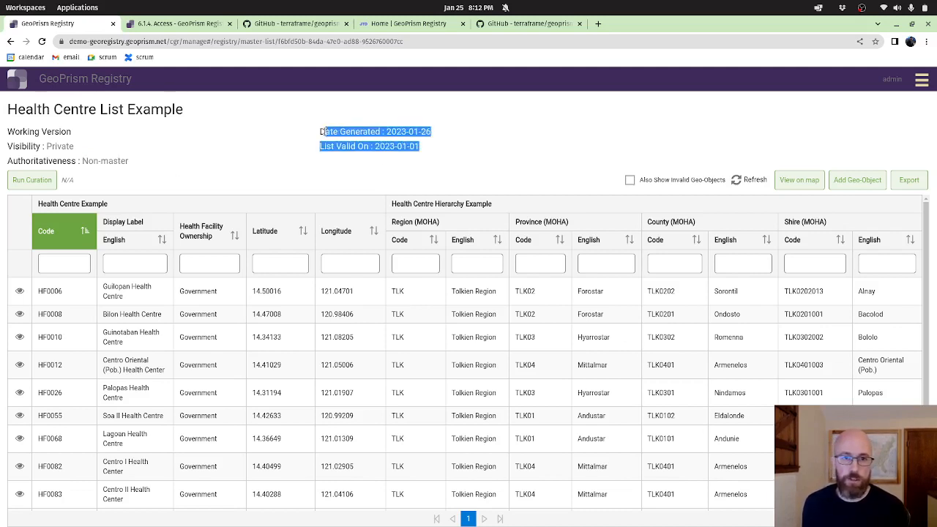
pyautogui.click(441, 145)
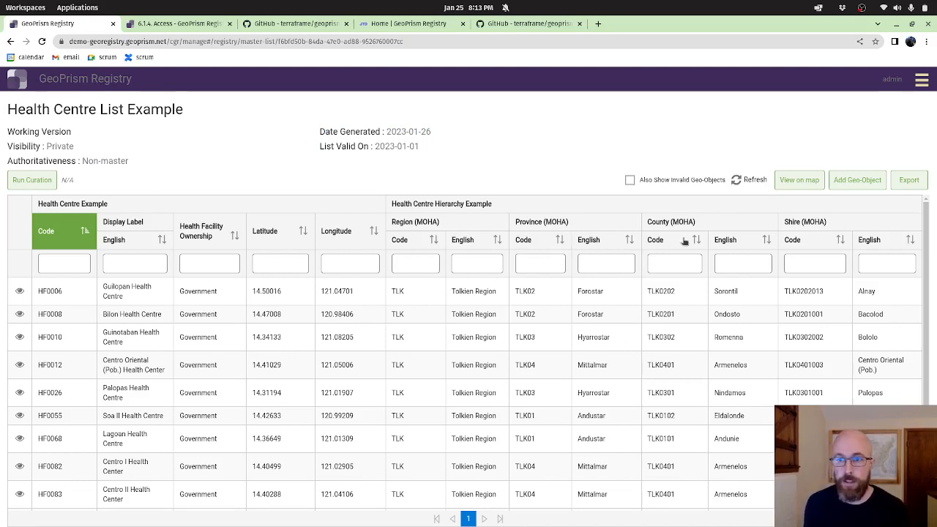
# Step: Refresh the working version of Health Centre List Example
pyautogui.click(753, 183)
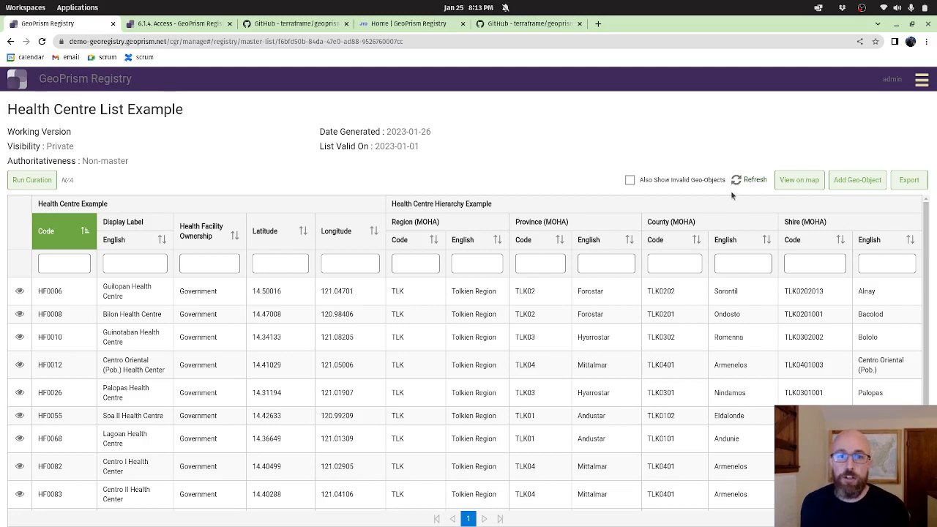
pyautogui.click(756, 183)
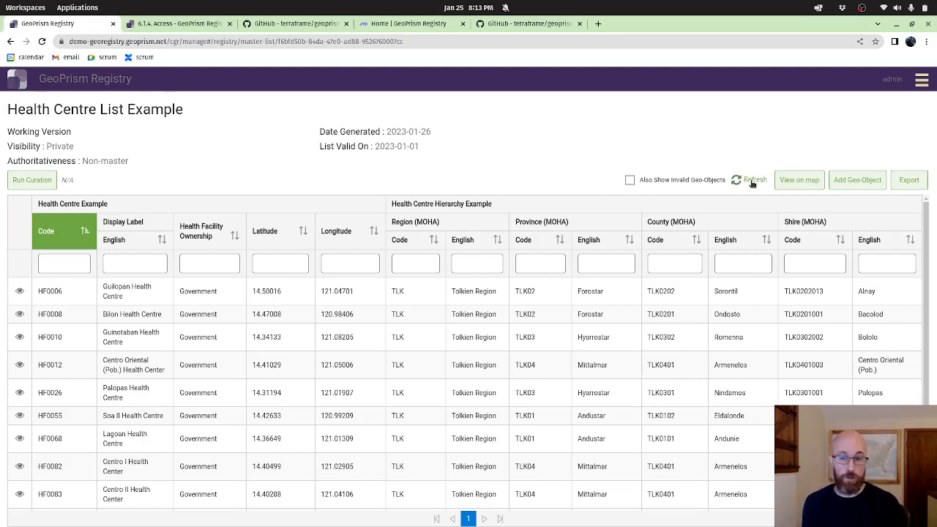
pyautogui.click(752, 183)
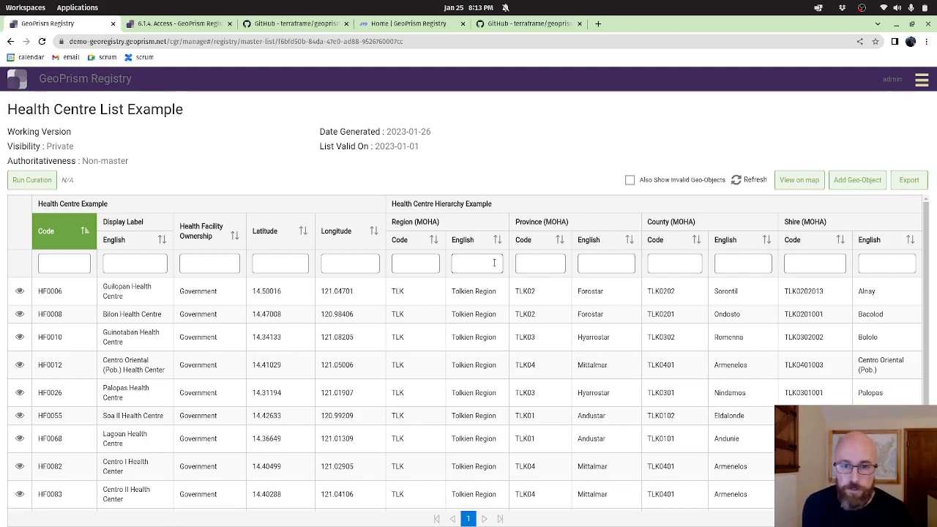
# Step: Filter the working version's rows by the English province name Forostar, and clear that filter after viewing the matching rows
pyautogui.click(630, 268)
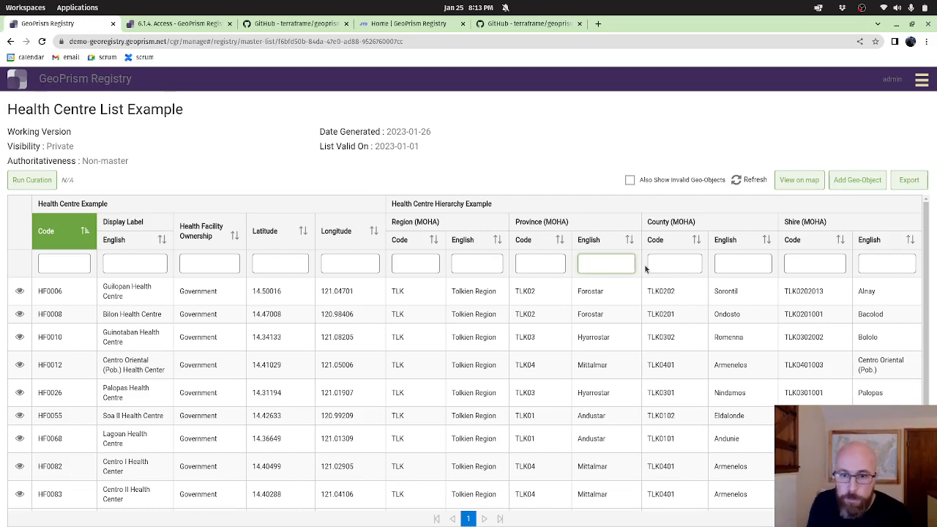
pyautogui.write('f')
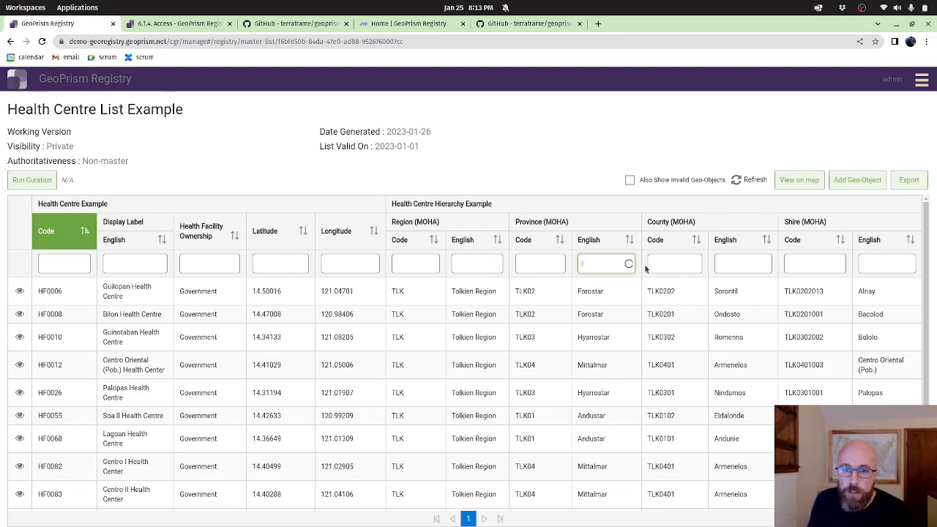
pyautogui.write('orostar')
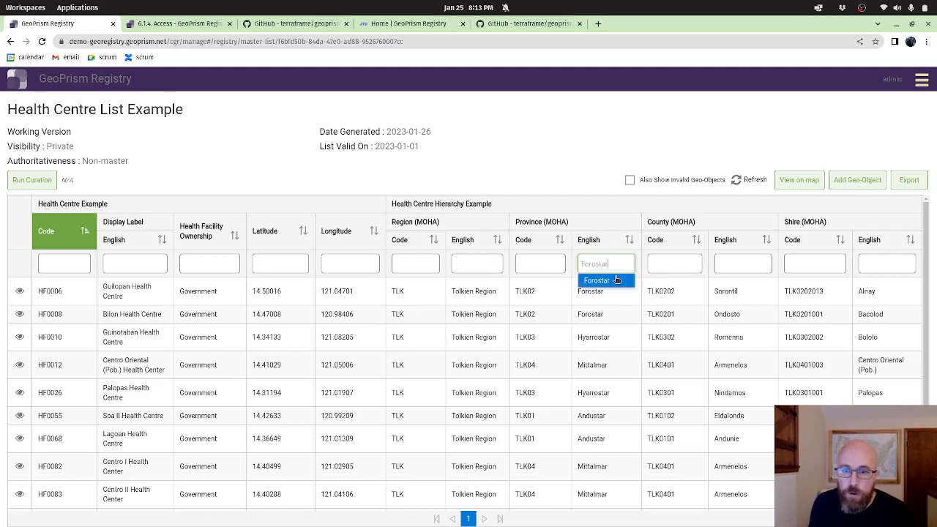
pyautogui.click(616, 281)
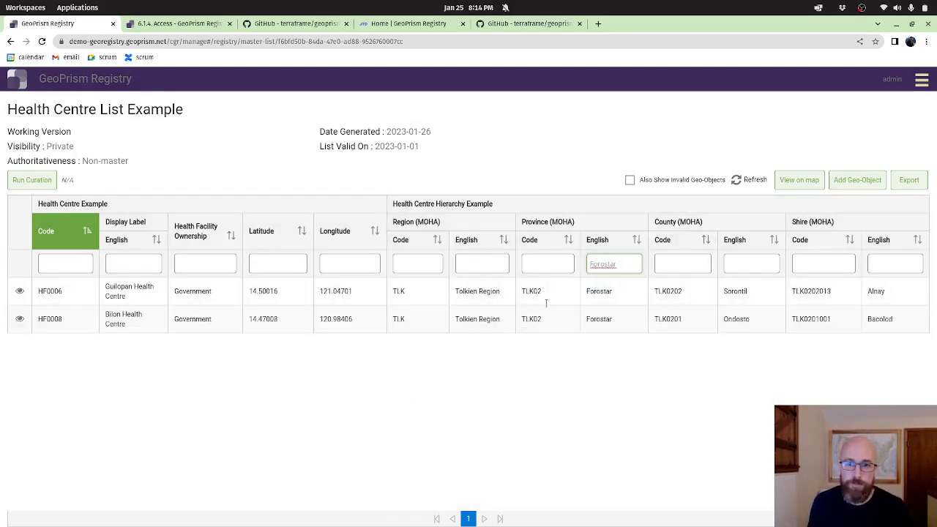
pyautogui.doubleClick(626, 264)
pyautogui.press('BackSpace')
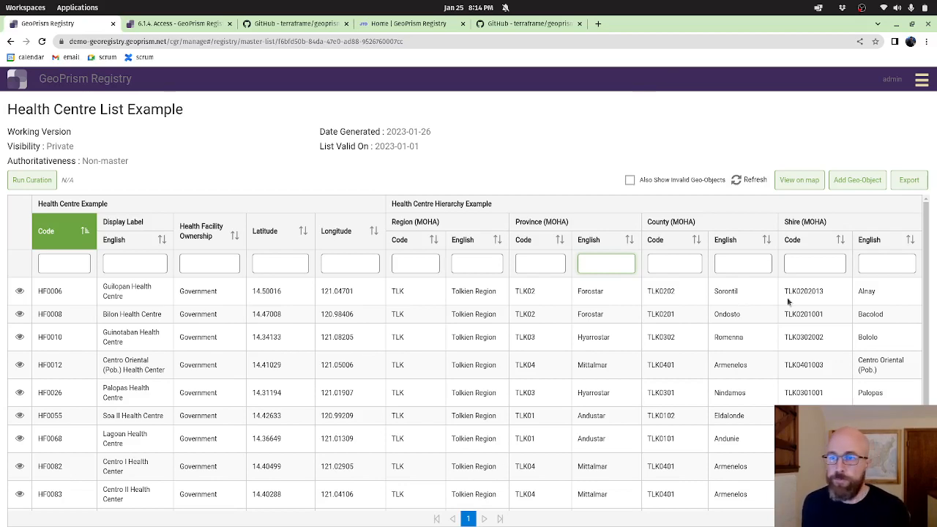
# Step: Export the working version of Health Centre List Example in the List (spreadsheet) format
pyautogui.scroll(-2, 601, 293)
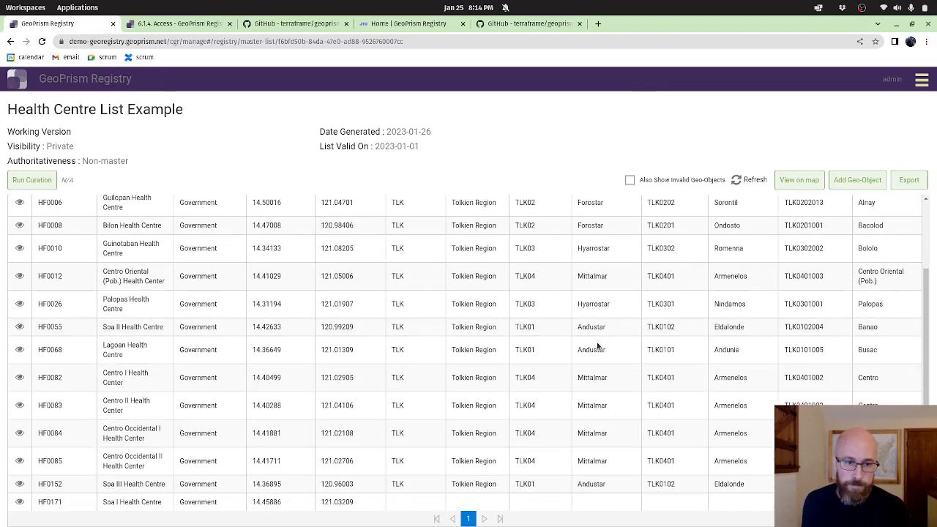
pyautogui.scroll(2, 597, 346)
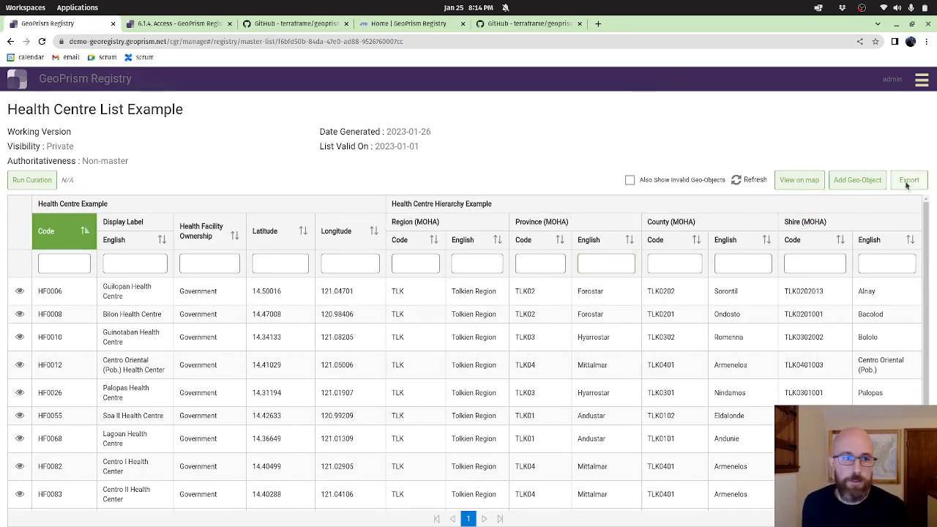
pyautogui.click(910, 182)
pyautogui.click(471, 167)
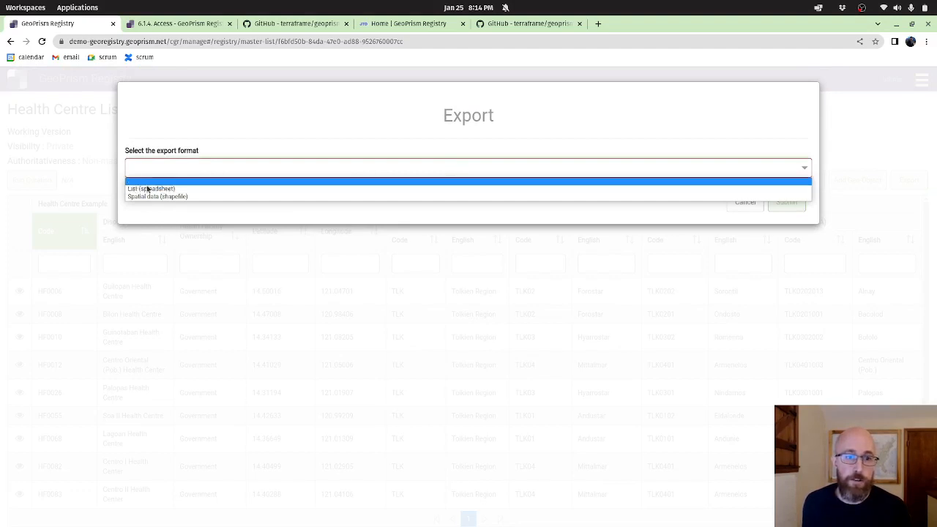
pyautogui.click(187, 189)
pyautogui.click(787, 203)
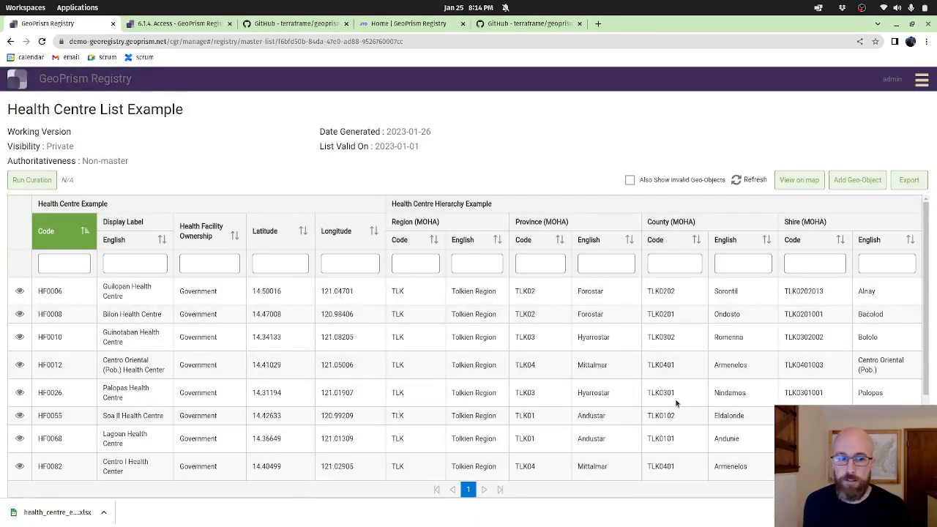
# Step: Open the exported spreadsheet in LibreOffice Calc and review its Metadata, Data Dictionary and Health Centre List Example sheets
pyautogui.click(62, 516)
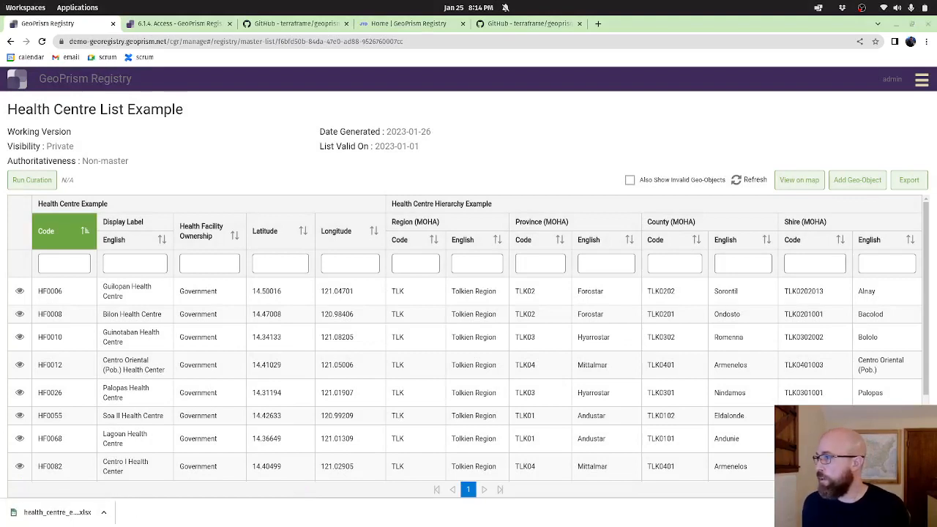
pyautogui.moveTo(936, 334); pyautogui.dragTo(328, 77)
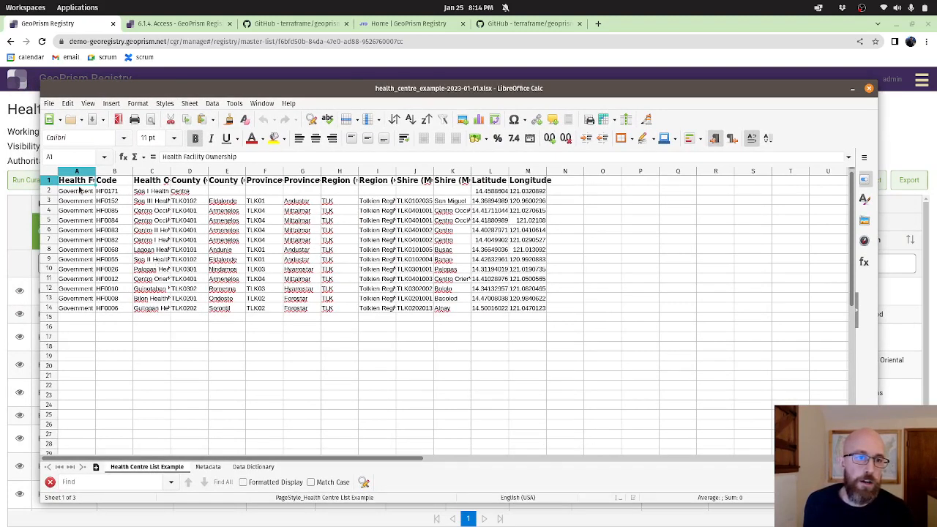
pyautogui.click(208, 467)
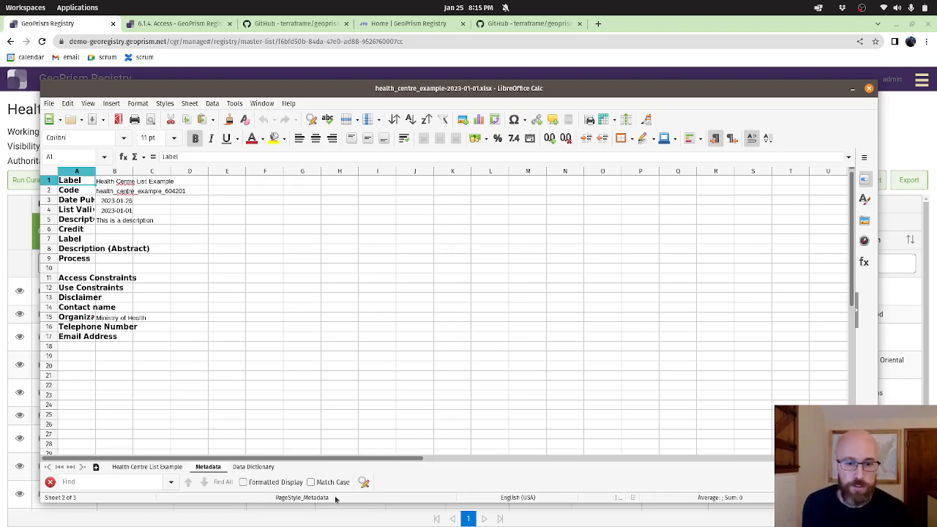
pyautogui.click(252, 467)
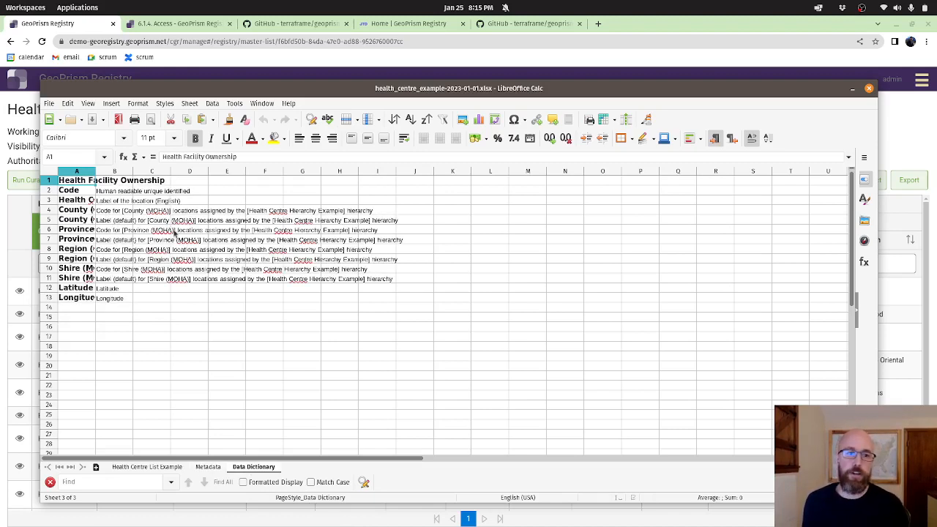
pyautogui.click(123, 468)
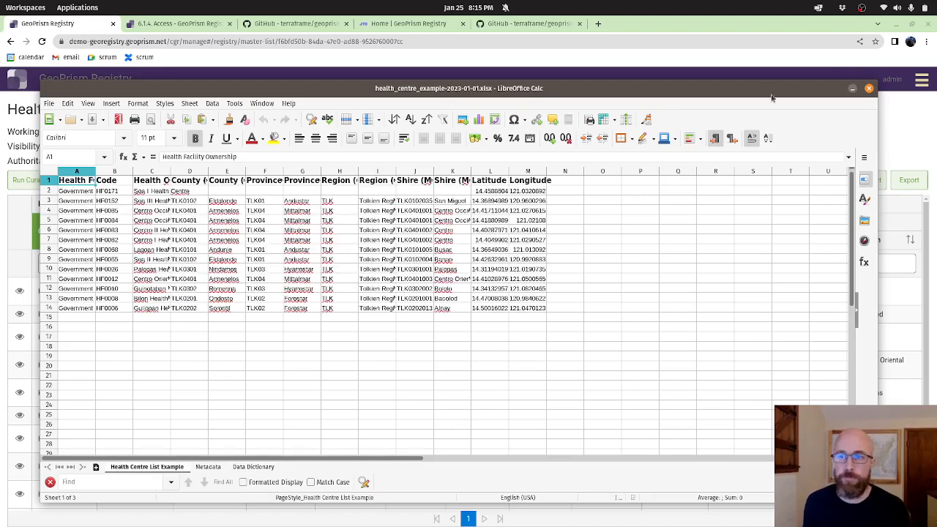
# Step: Switch back to GeoPrism Registry and view the Health Centre List Example on the map, examining the health centre locations
pyautogui.hotkey('alt', 'Tab')
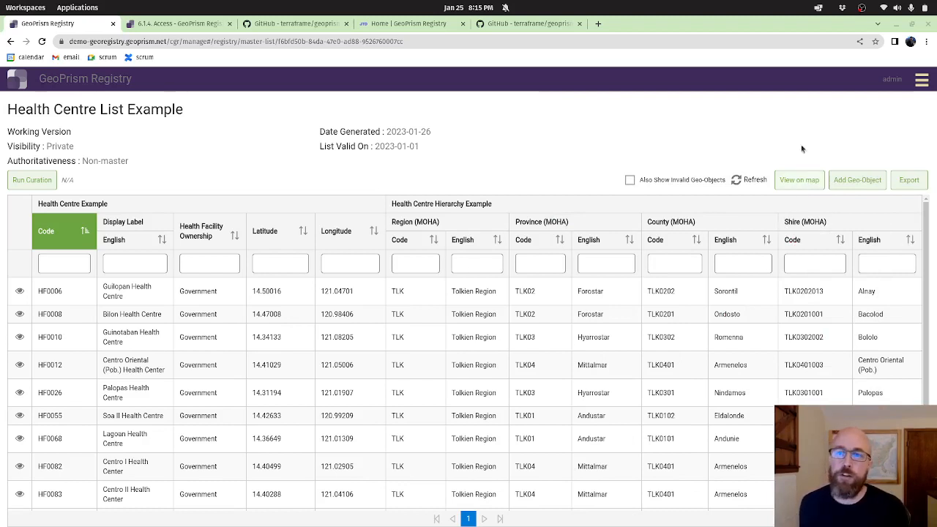
pyautogui.click(798, 185)
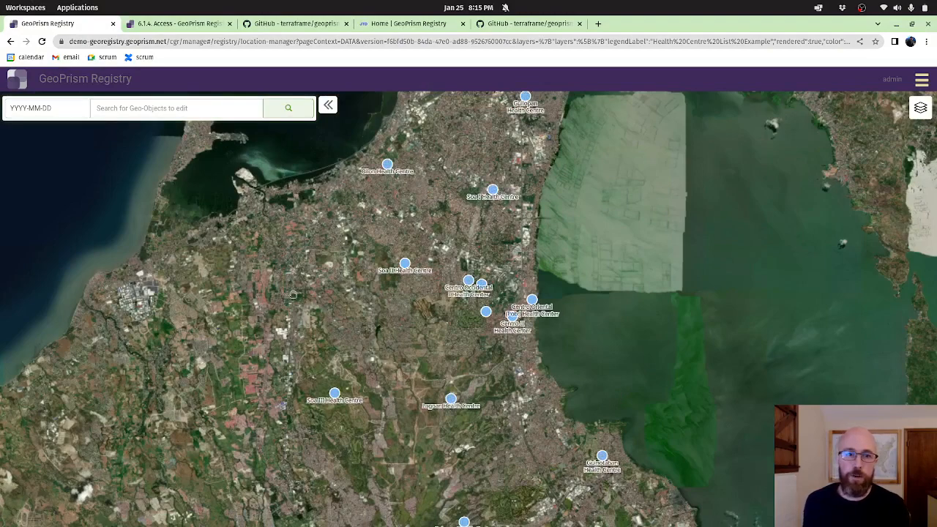
pyautogui.scroll(-1, 473, 351)
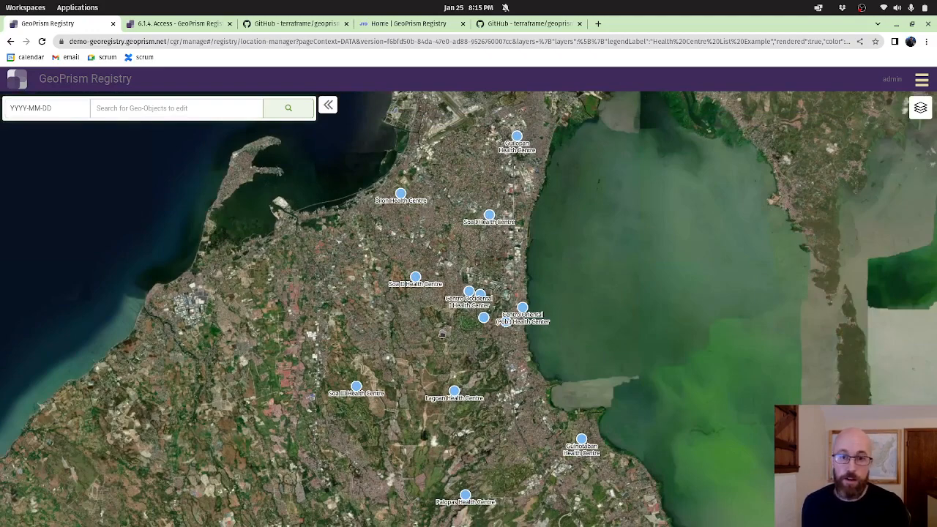
pyautogui.scroll(-1, 451, 320)
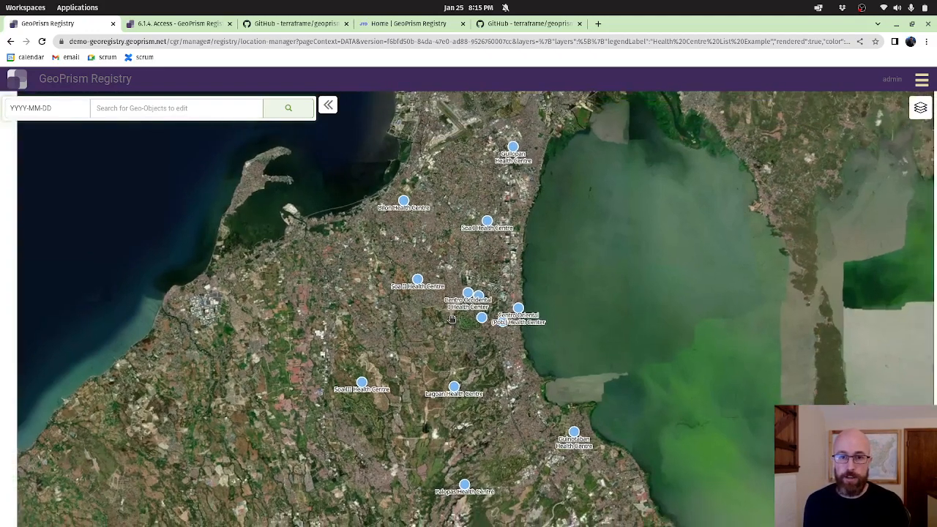